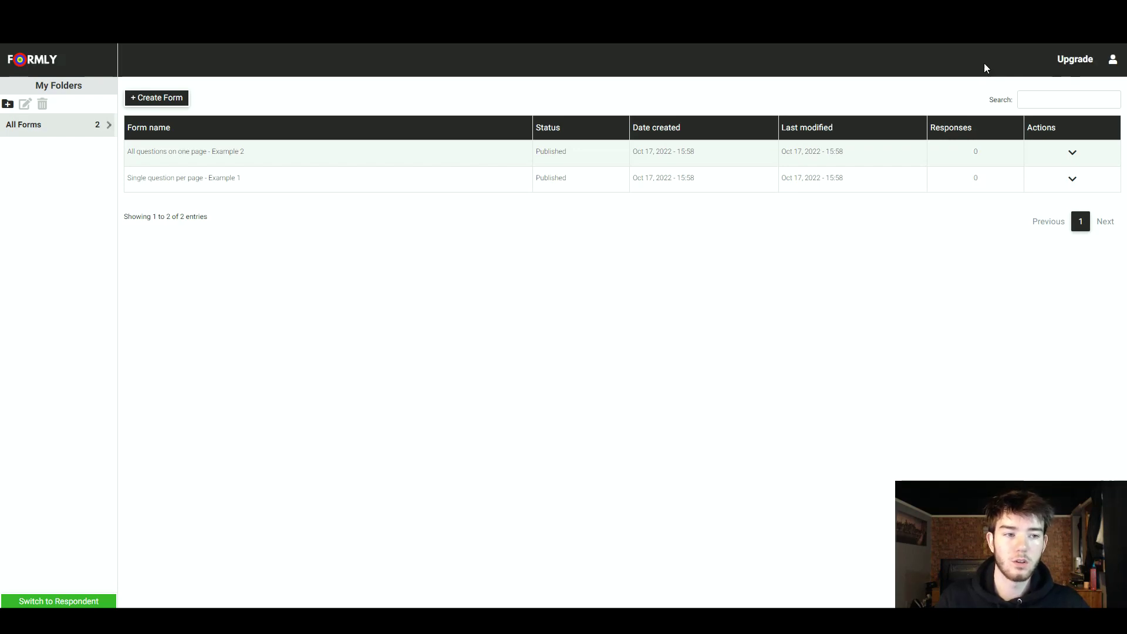
Step: Add two new folders and try renaming New folder6 to 'Folder 1'
left_click(8, 104)
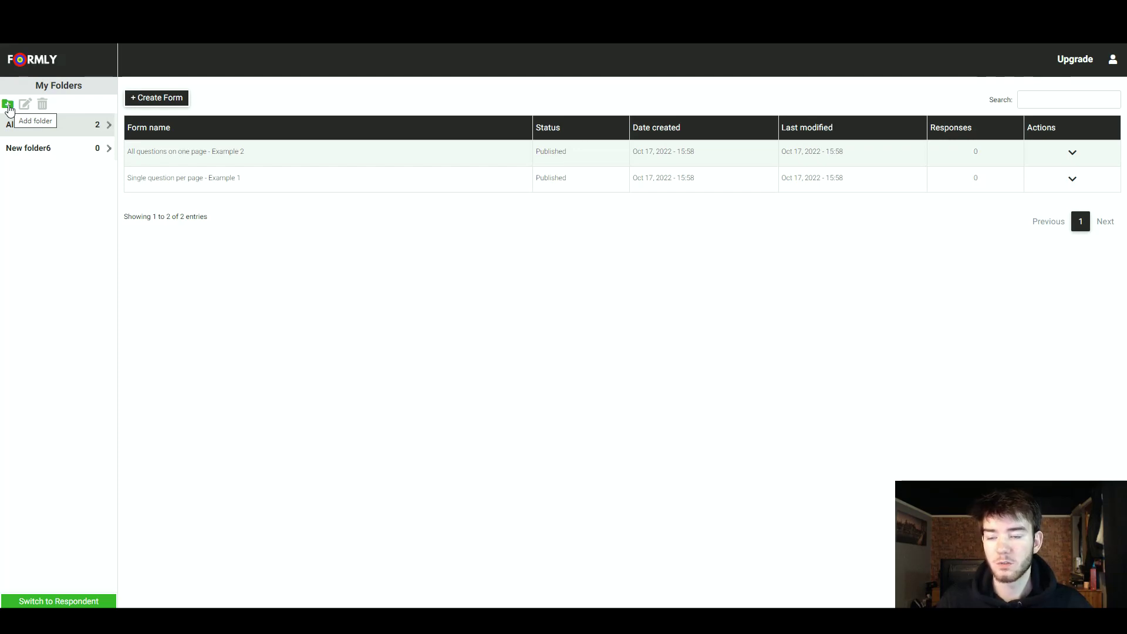
left_click(8, 105)
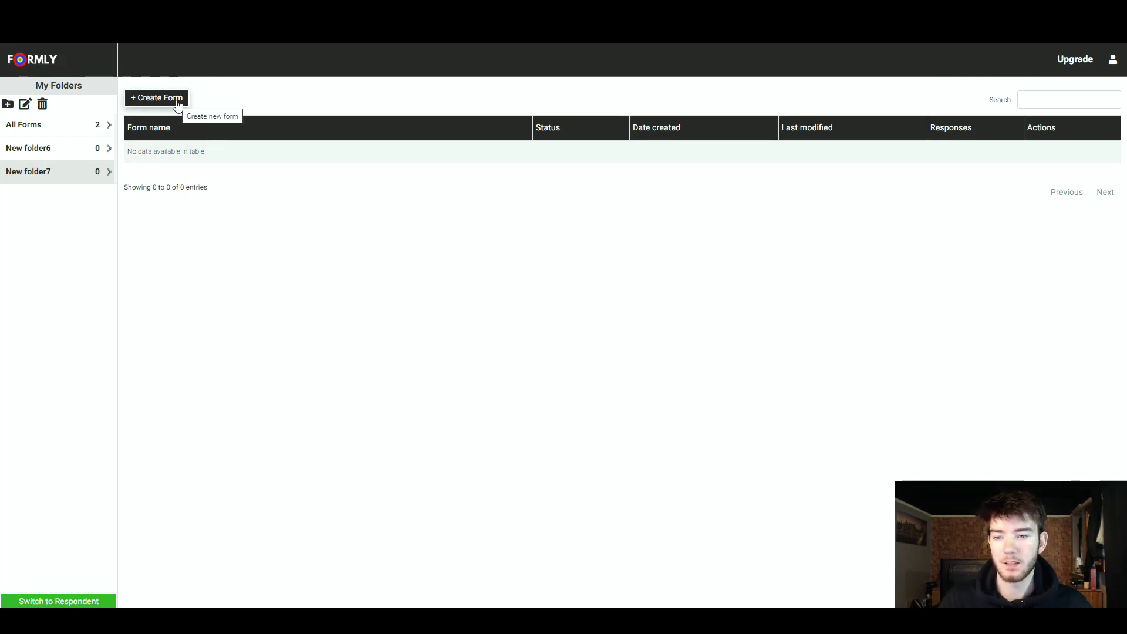
left_click(26, 148)
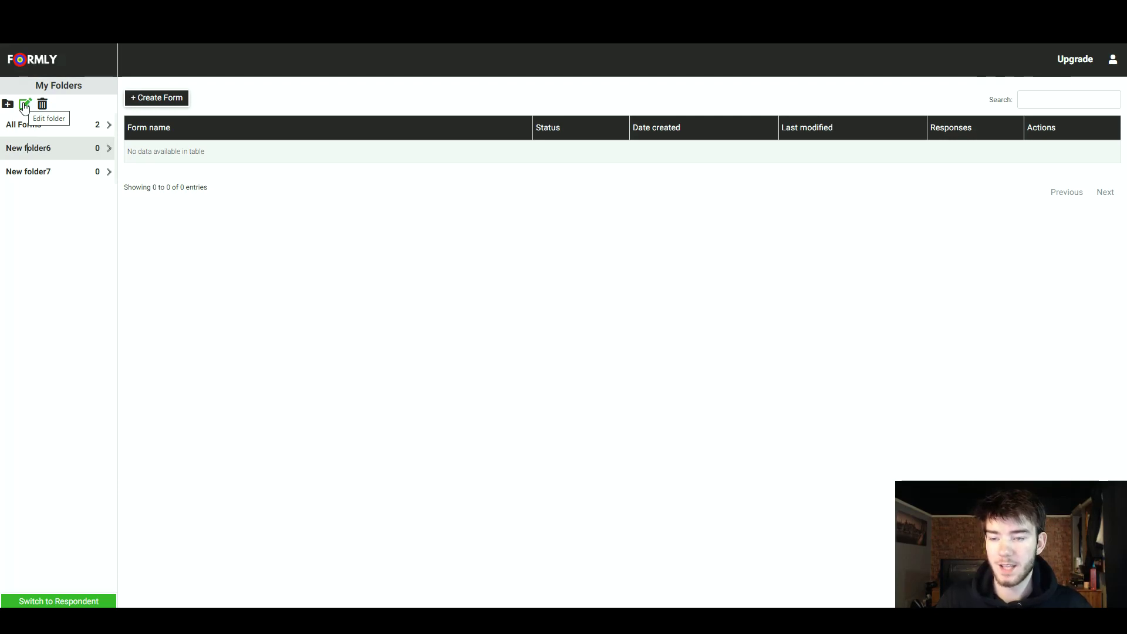
left_click(25, 106)
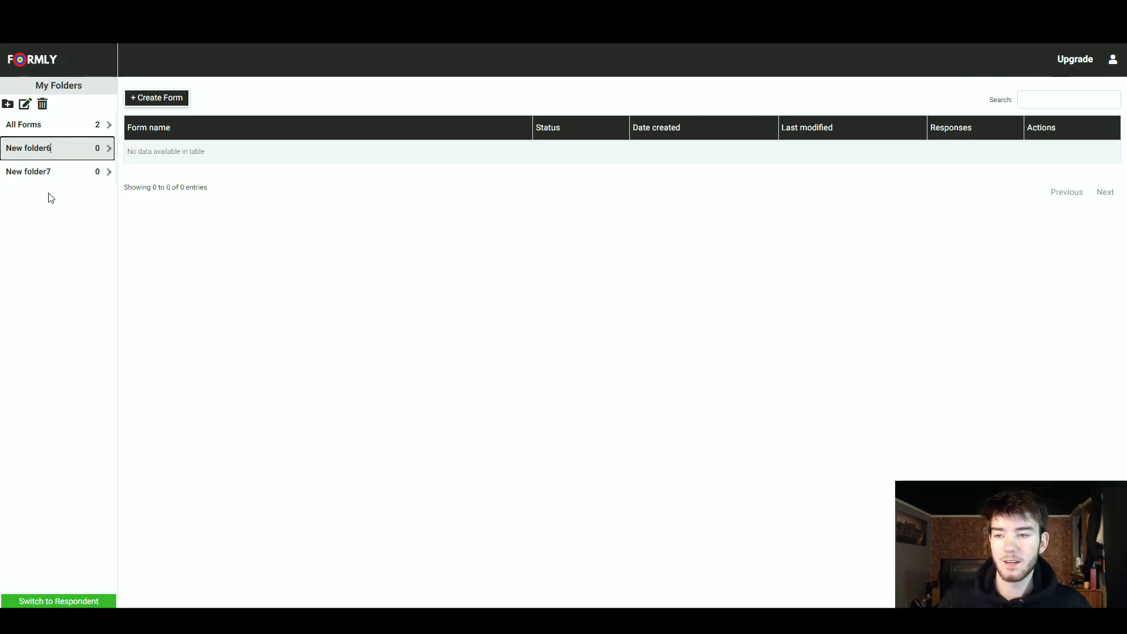
key("ctrl+a")
type("Folder 1")
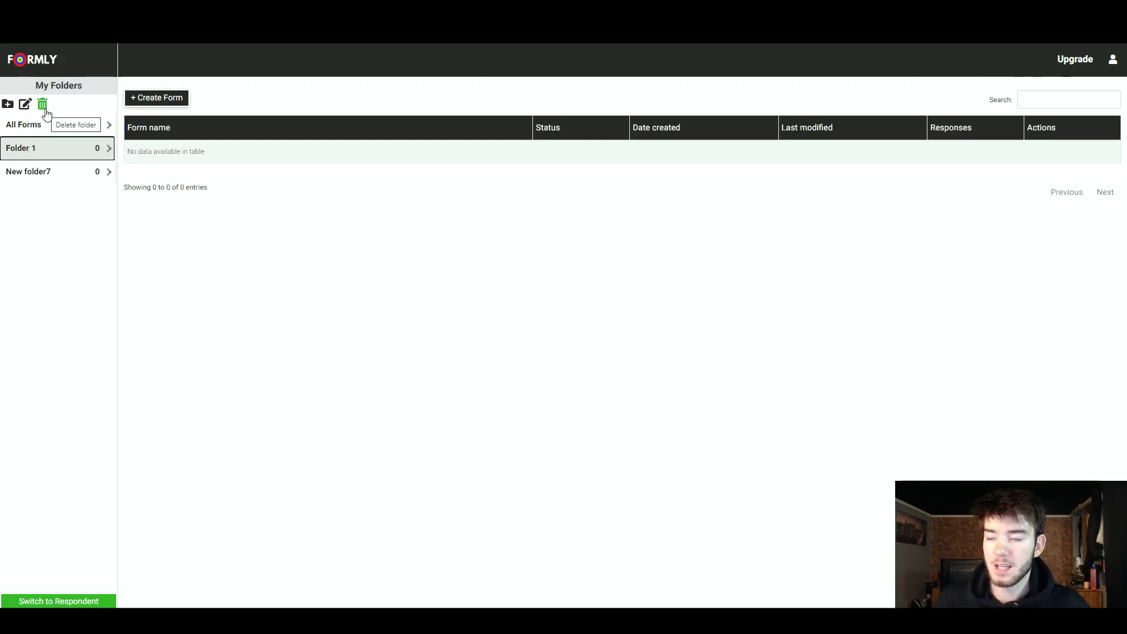
Step: Delete the extra New folder7 and confirm the deletion
left_click(52, 173)
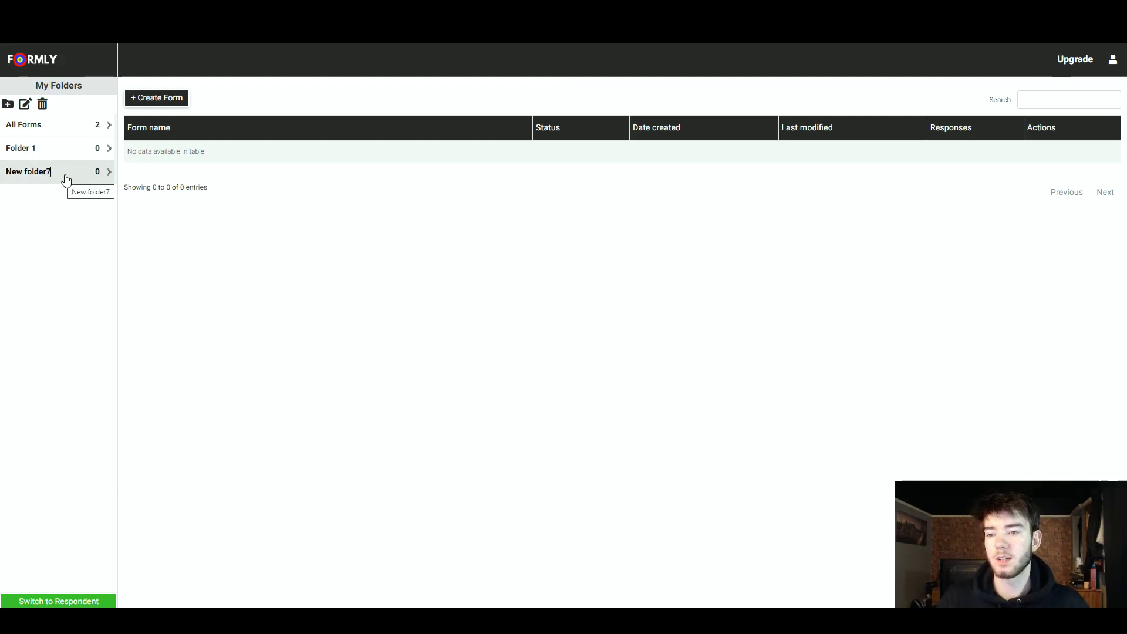
left_click(42, 104)
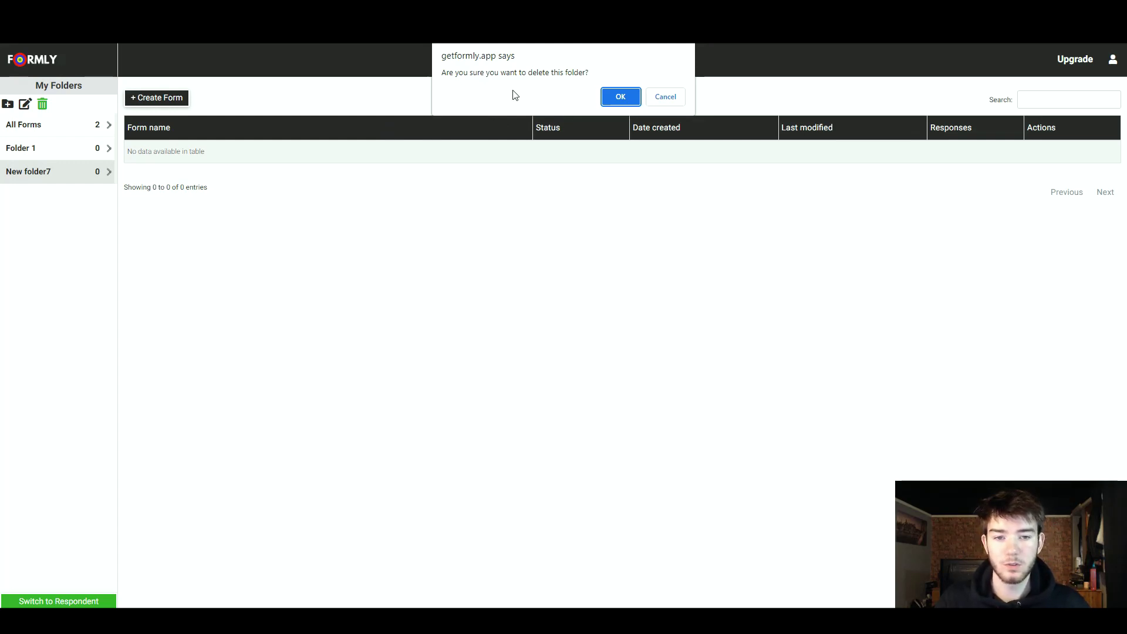
left_click(606, 99)
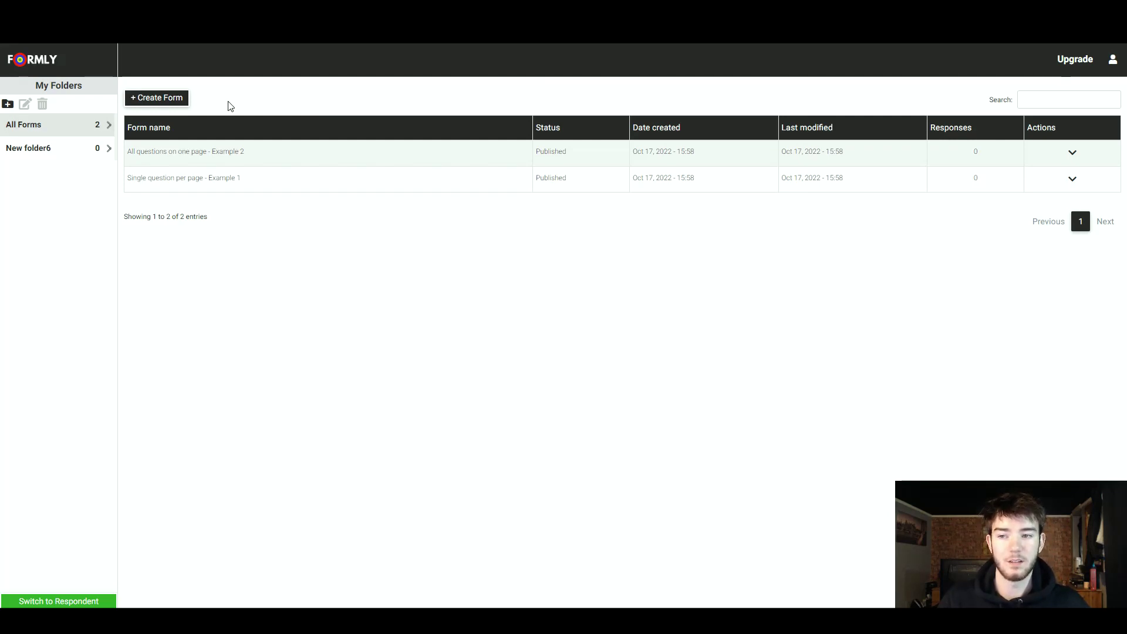
Step: Inside New folder6, create a new form called 'Form1'
left_click(73, 152)
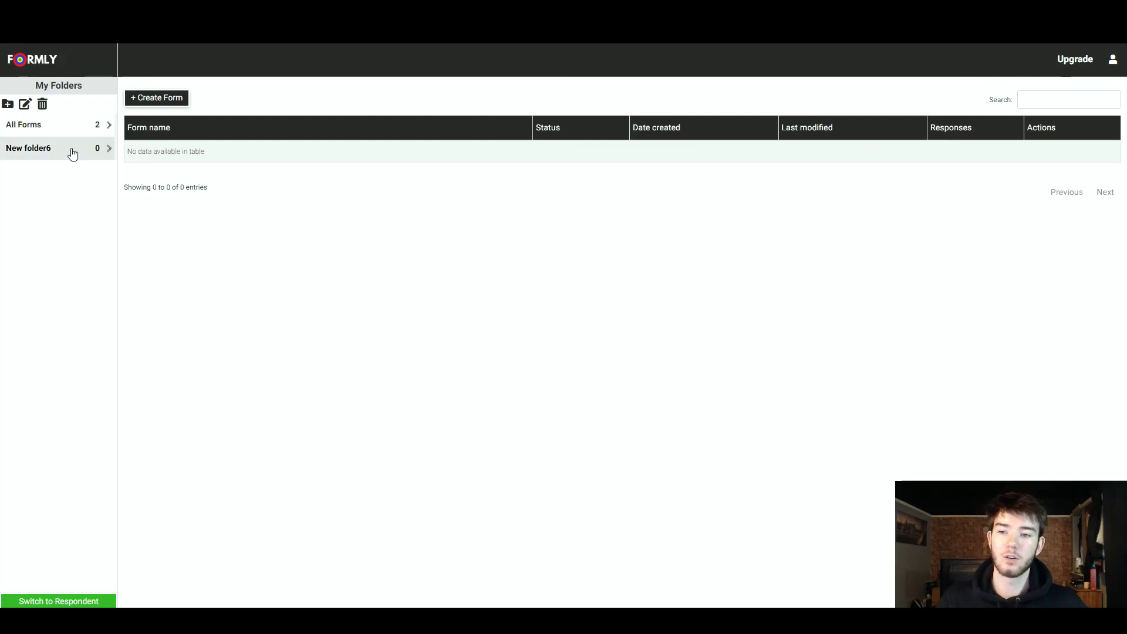
left_click(179, 100)
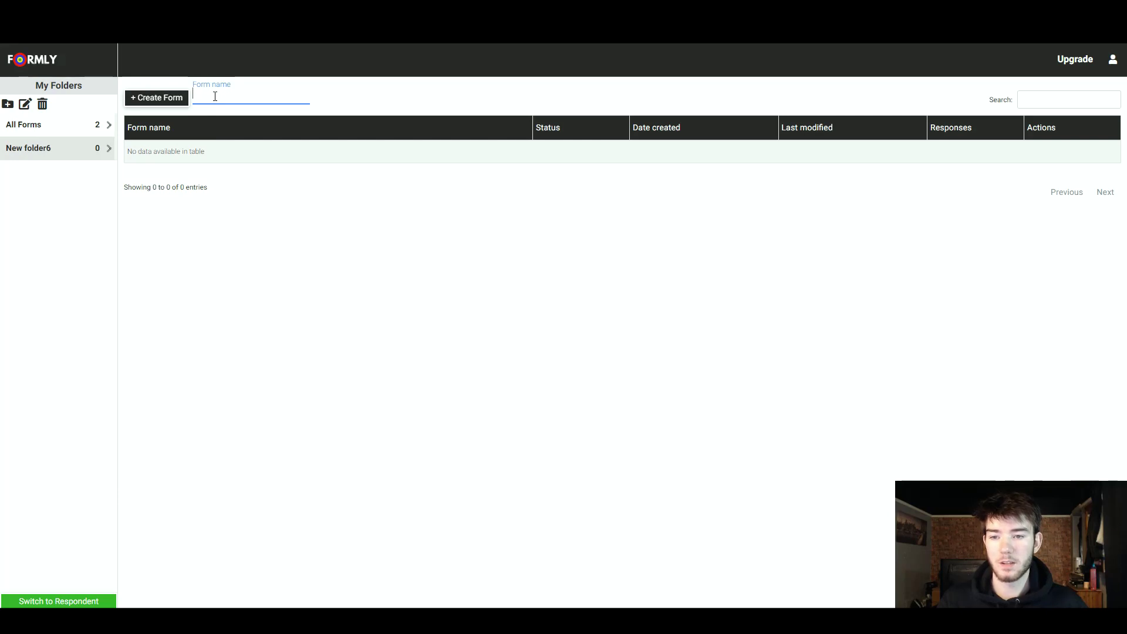
type("Form1")
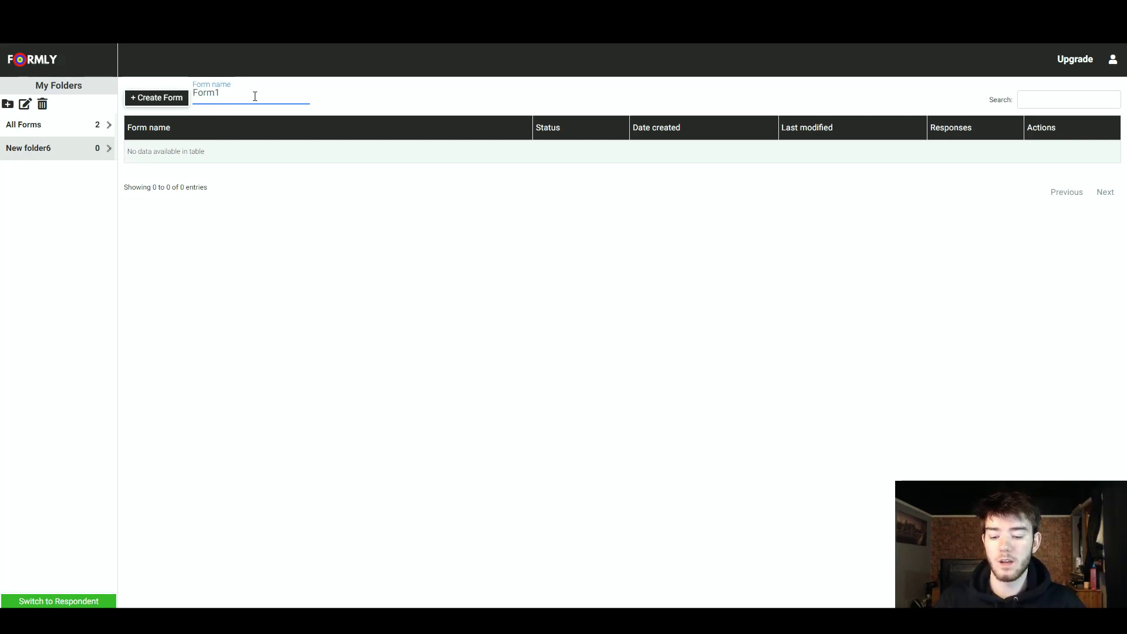
key("Return")
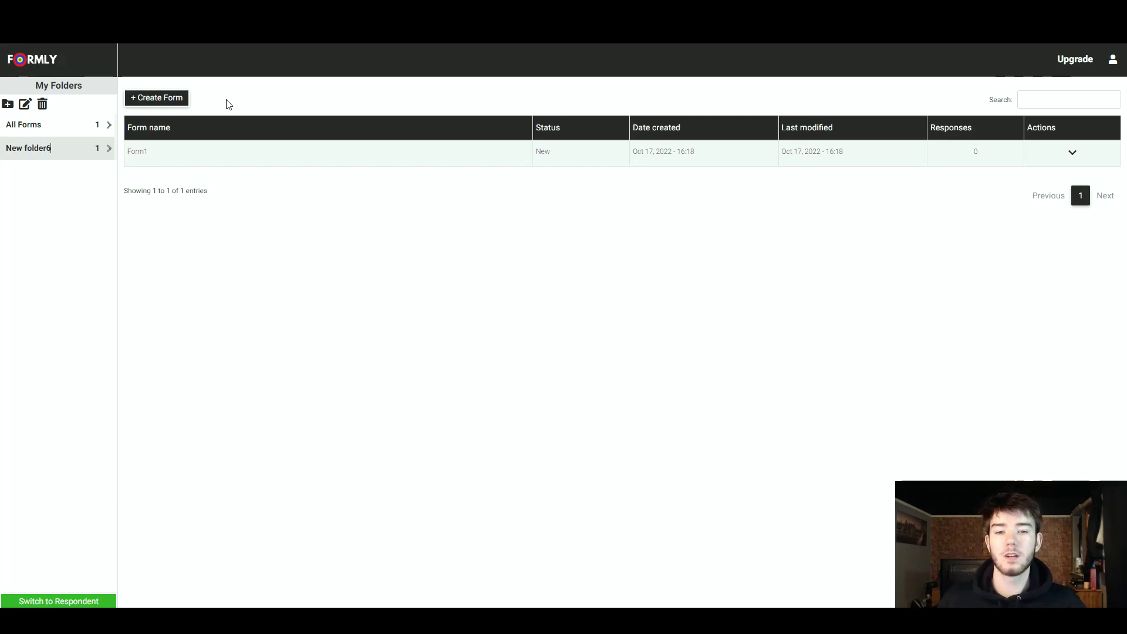
Step: Open Form1 in the editor and add a Multiple Choice question with default options
left_click(215, 154)
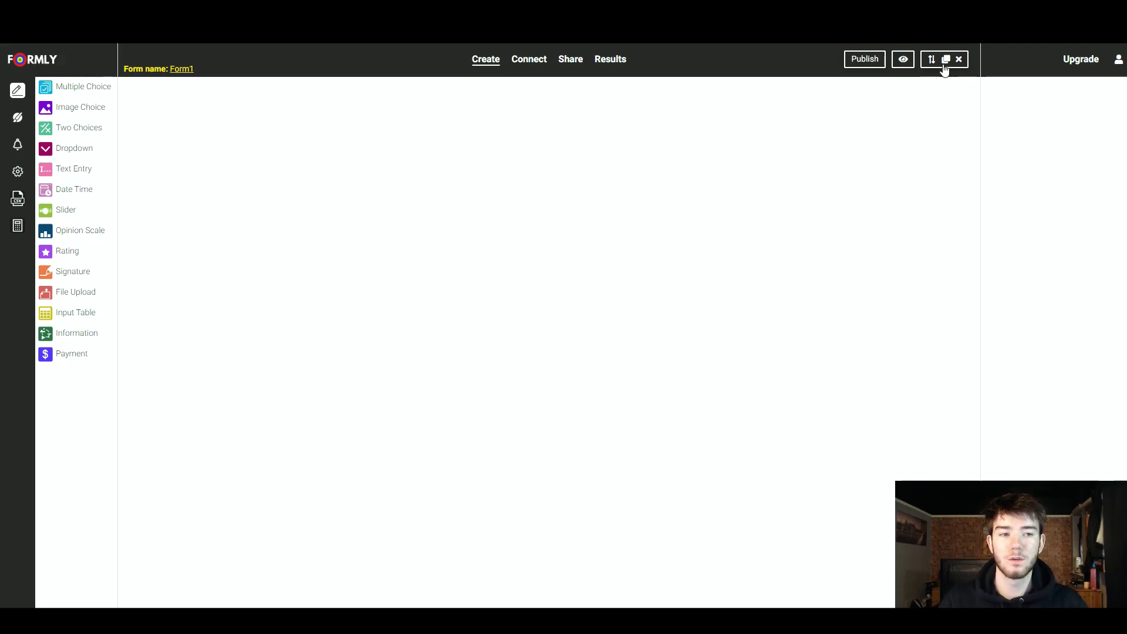
left_click(97, 95)
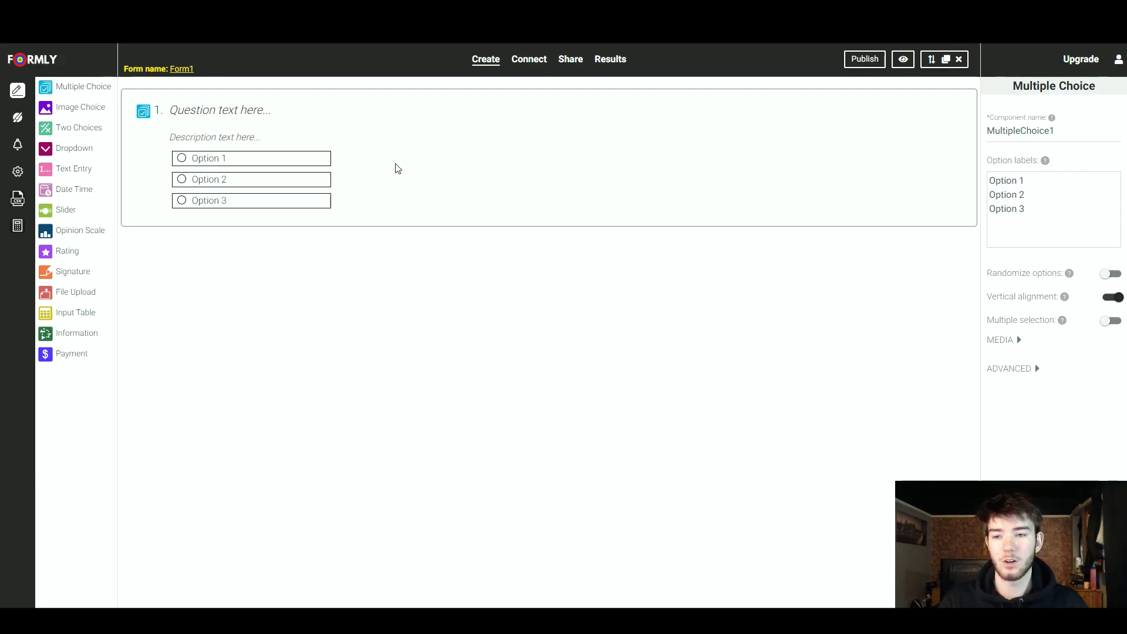
Step: Word question 1 'What is your favourite food?' with options Pizza, Pasta and Chicken
left_click(274, 111)
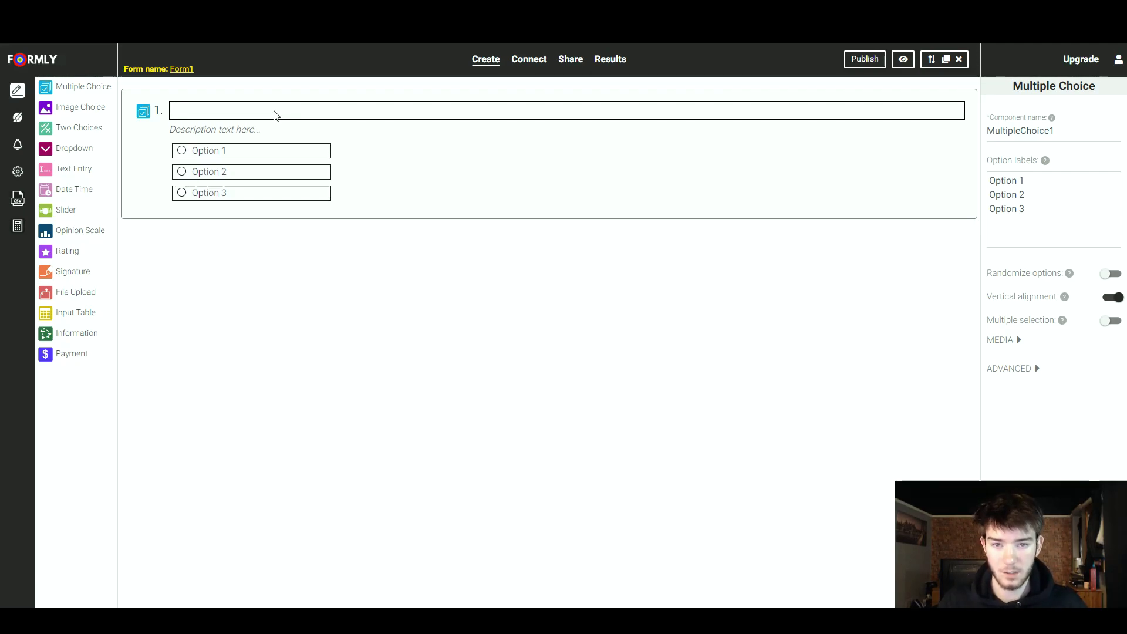
type("What is your favourite food?")
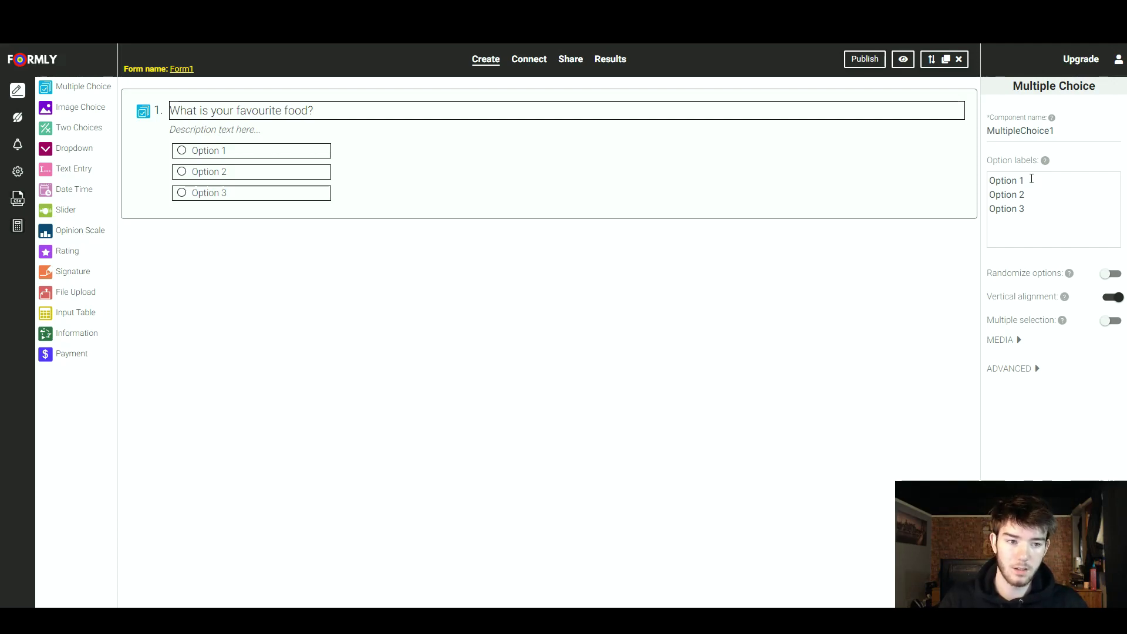
triple_click(1020, 181)
type("Pizza")
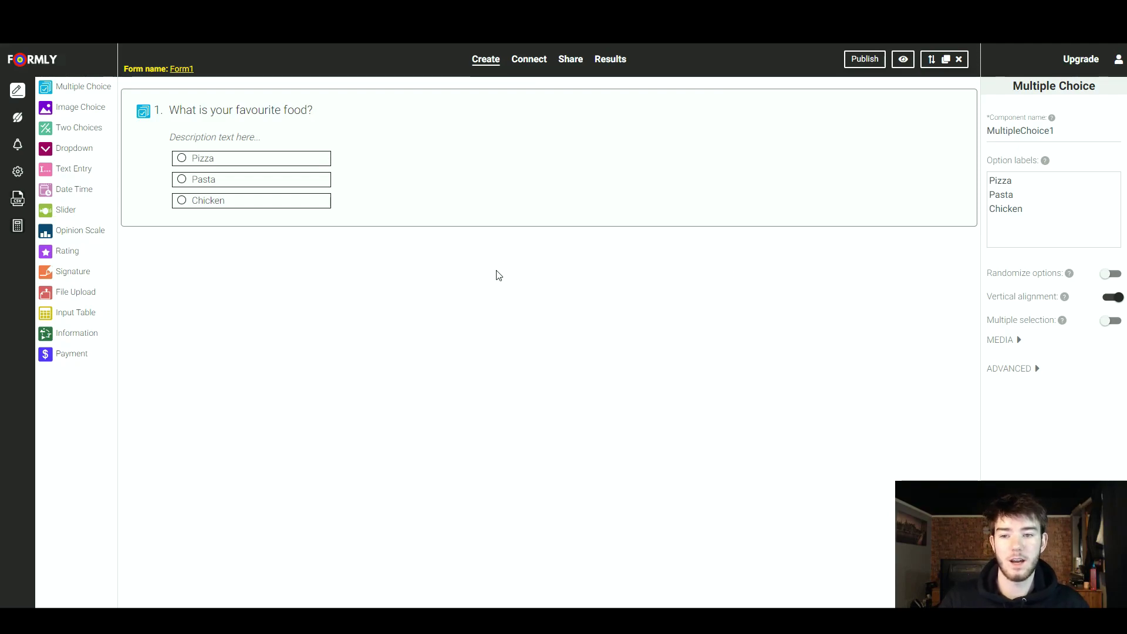
left_click(270, 141)
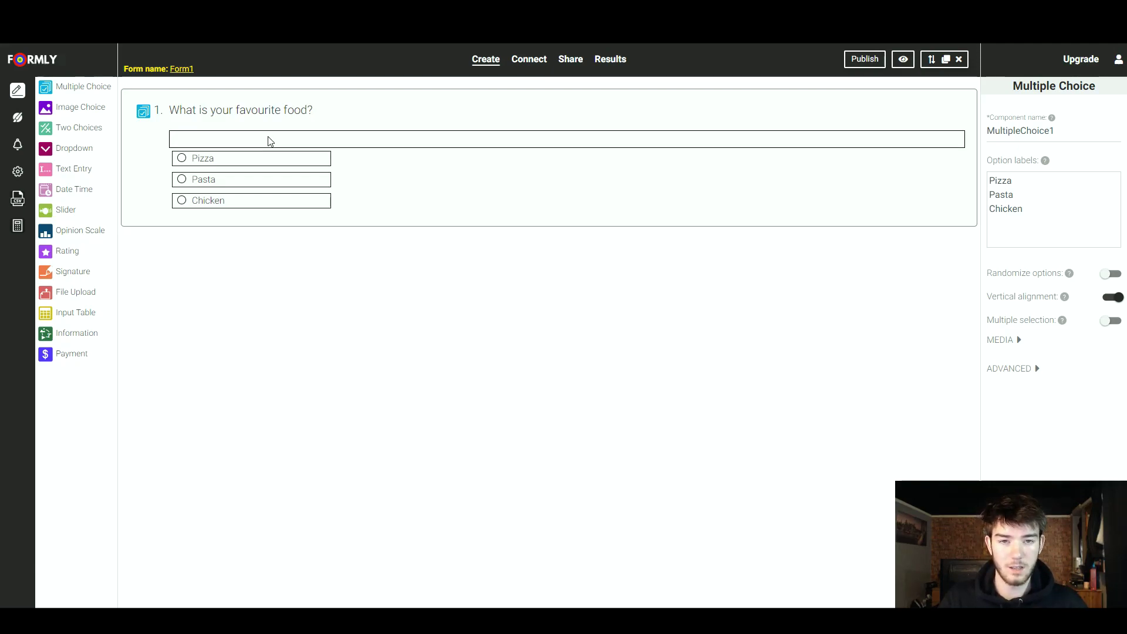
left_click(996, 267)
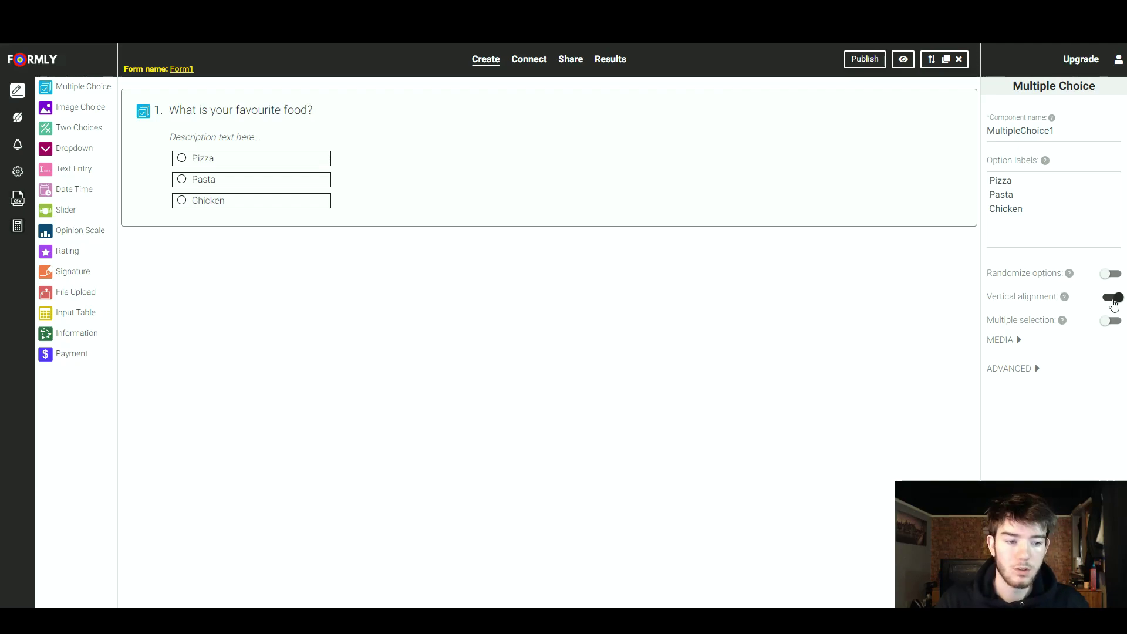
left_click(1113, 299)
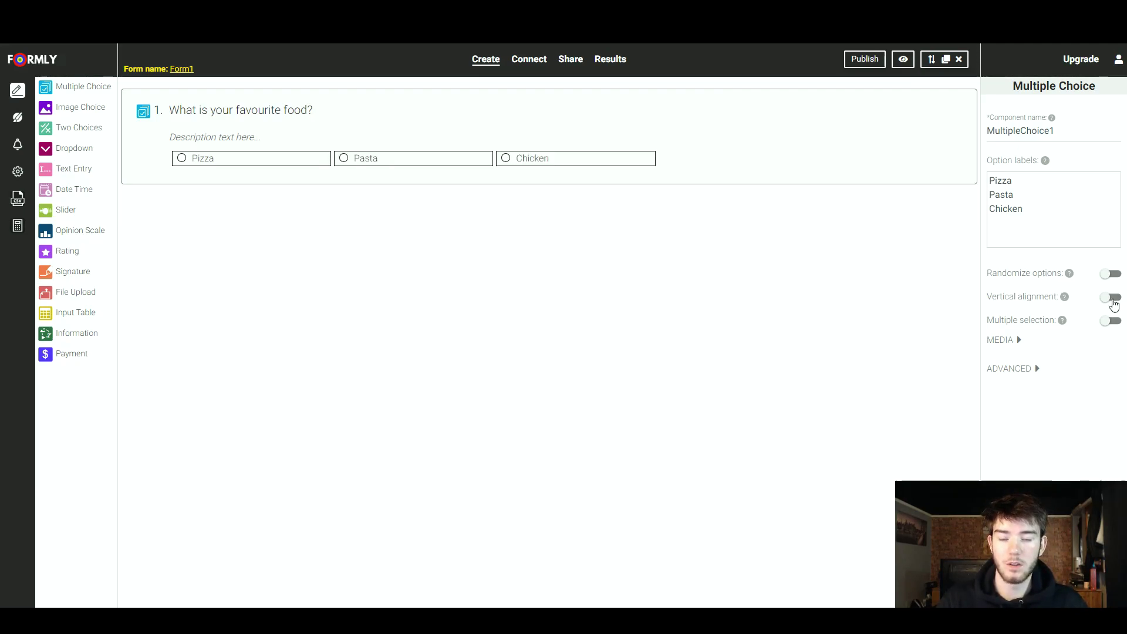
left_click(1113, 298)
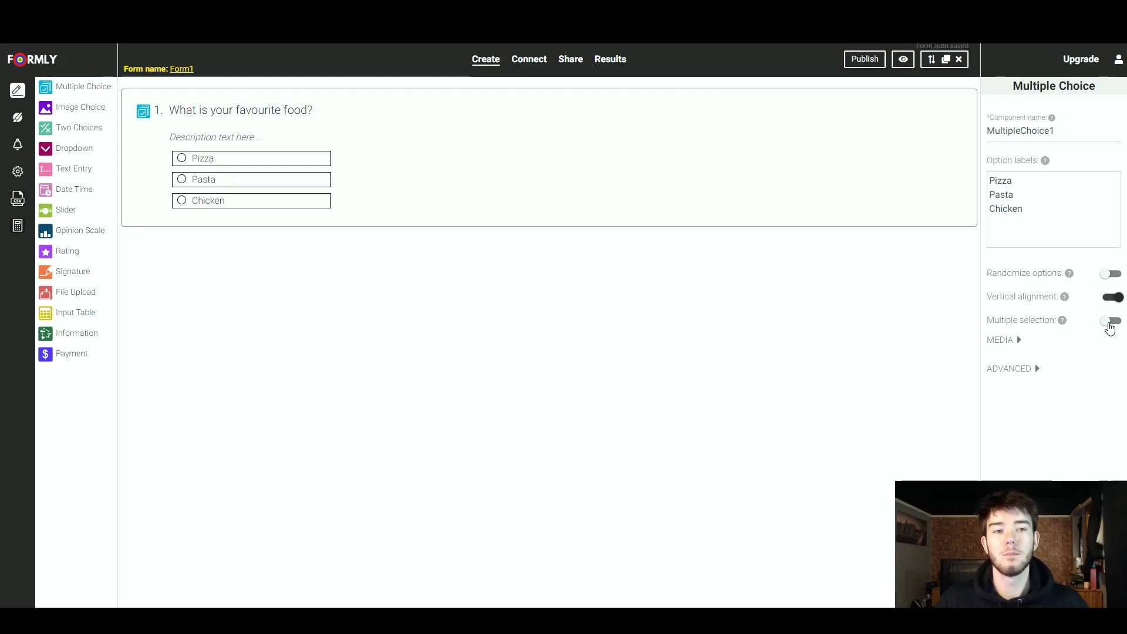
left_click(1110, 322)
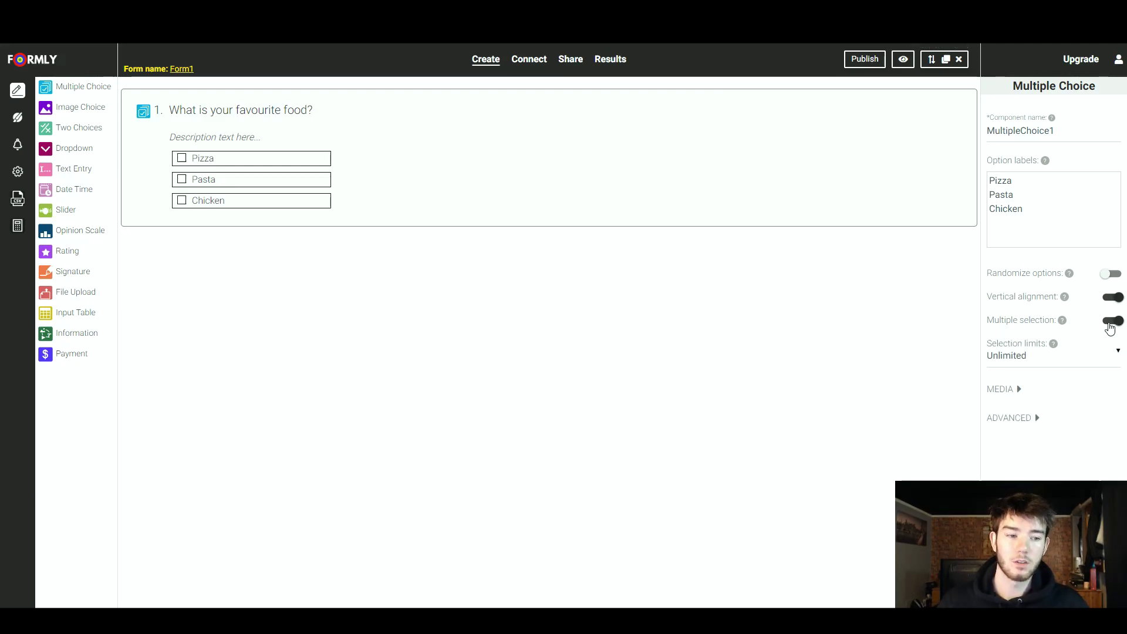
left_click(1110, 322)
left_click(1019, 340)
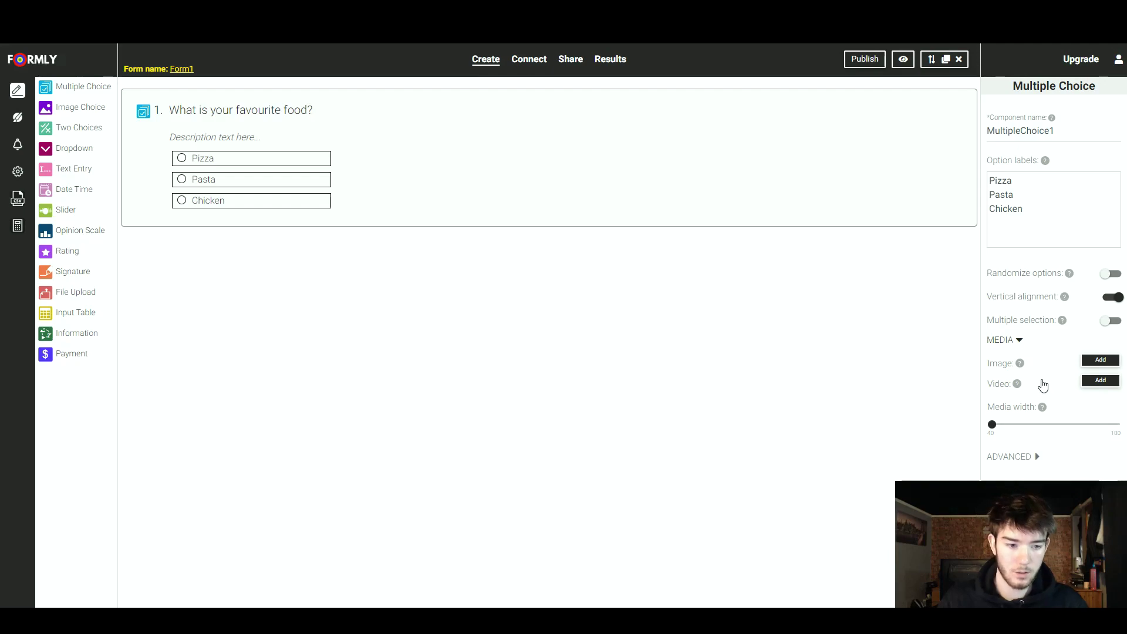
left_click(1038, 370)
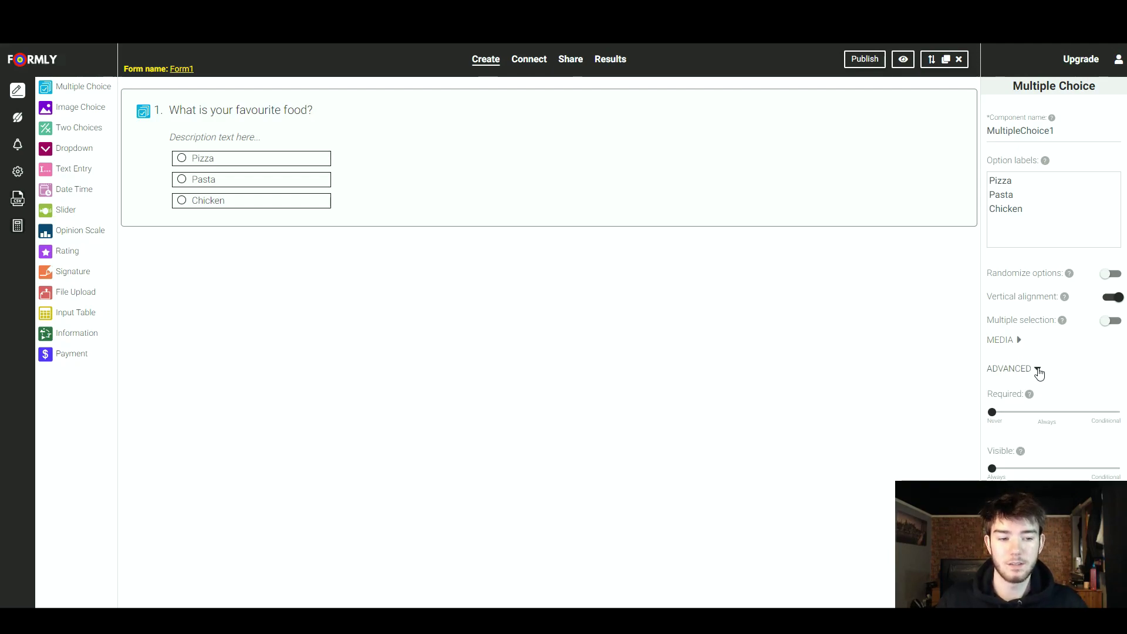
left_click(1038, 370)
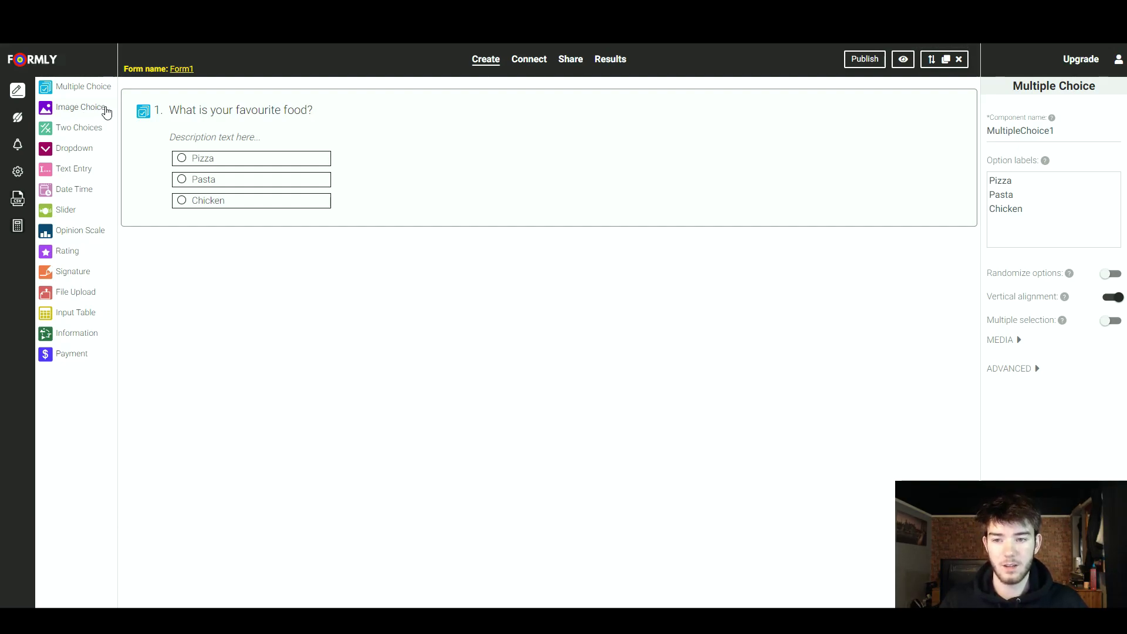
left_click(106, 112)
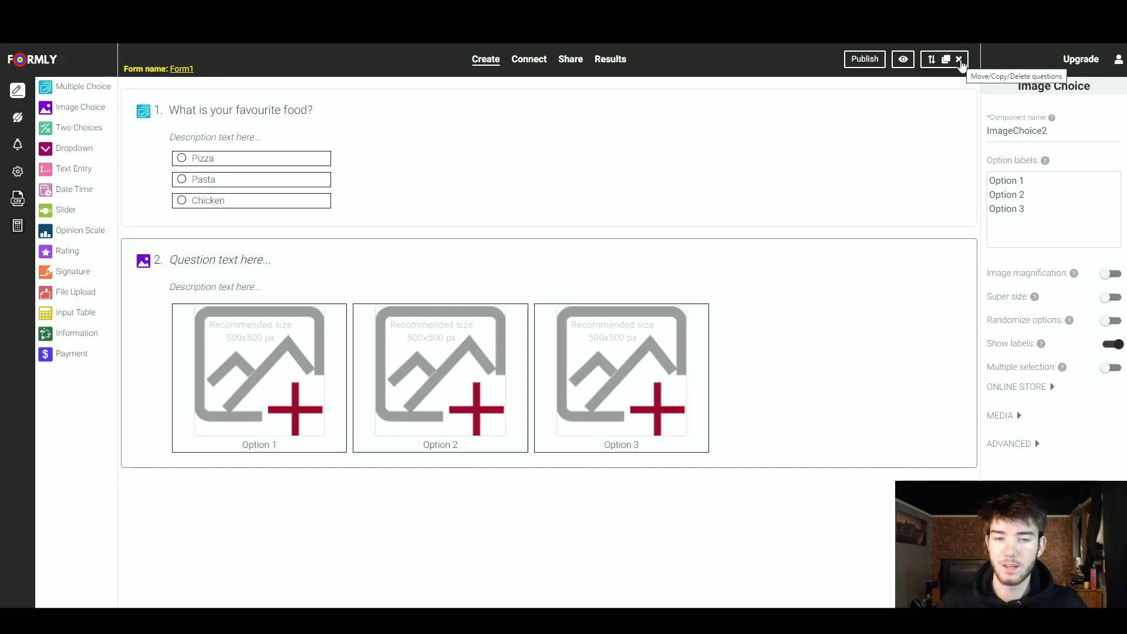
left_click(960, 62)
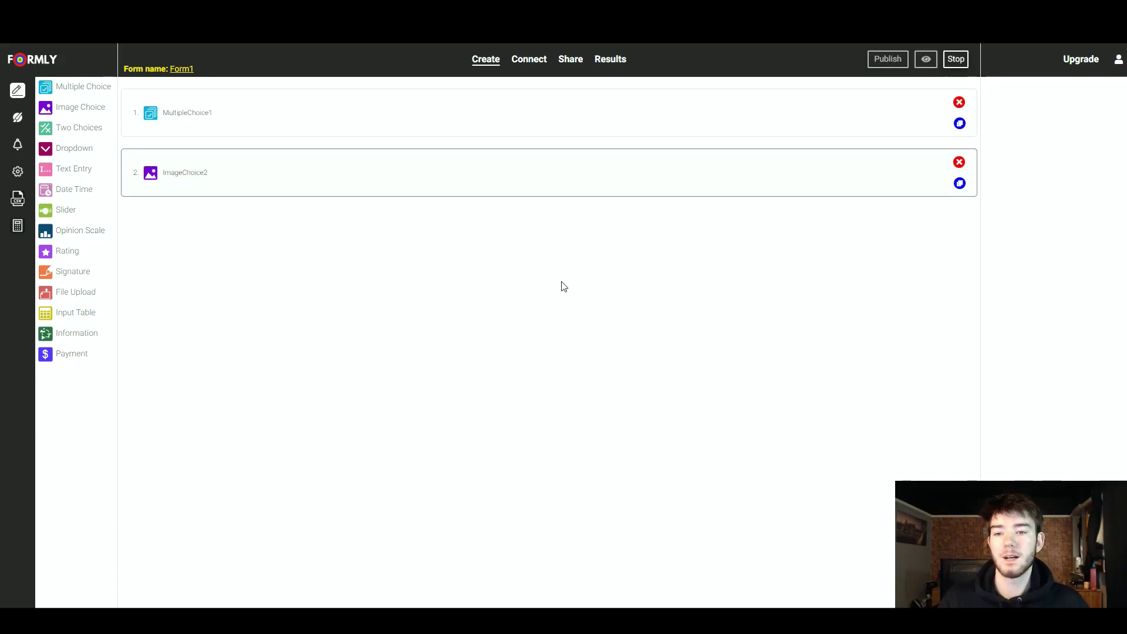
left_click(959, 164)
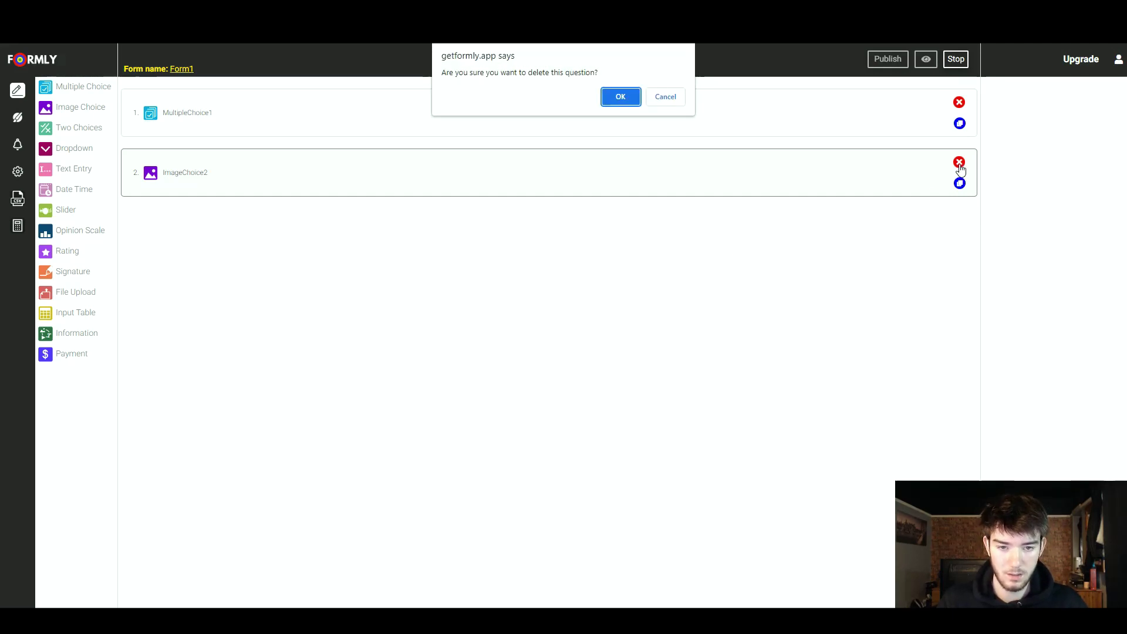
left_click(633, 99)
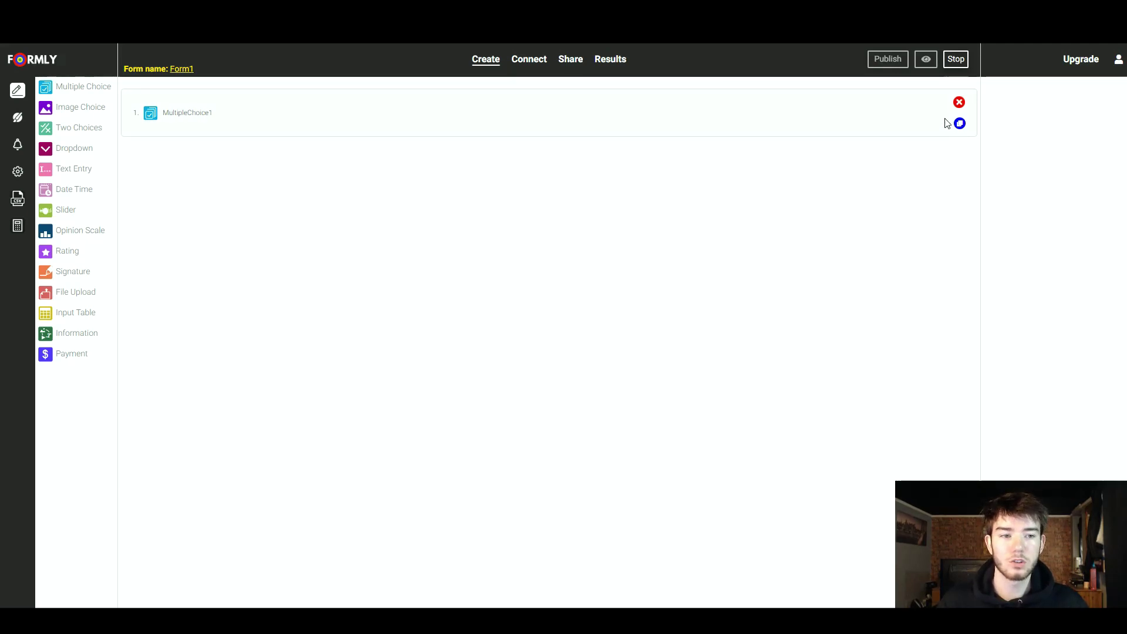
left_click(956, 59)
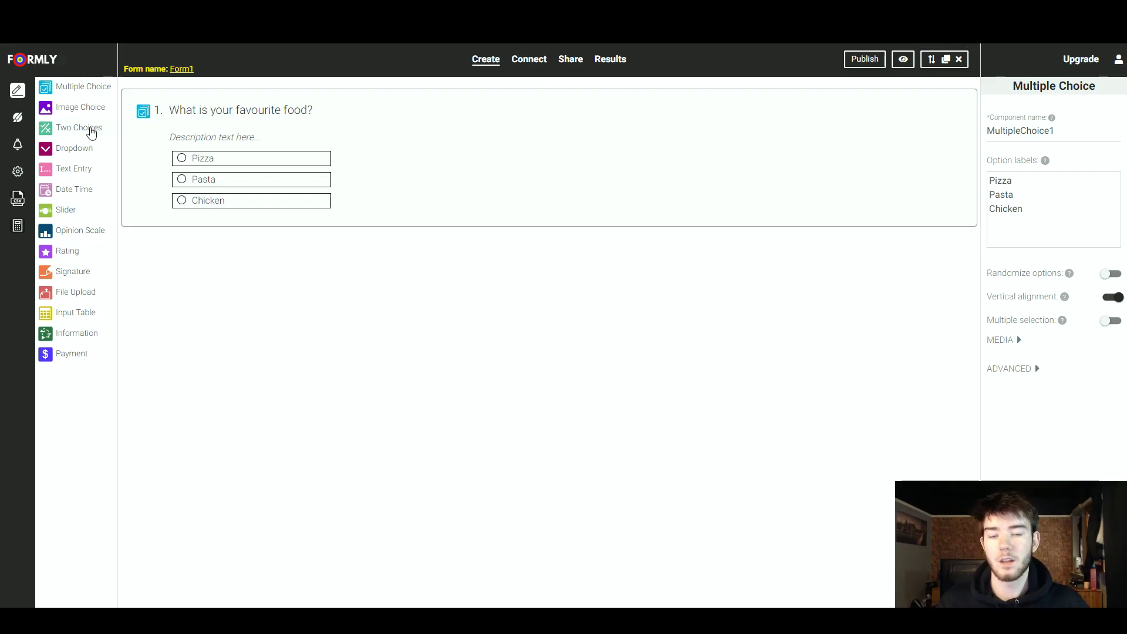
Step: Add a Two Choices question 'Do you like pizza?' using Like/Dislike icons, after trying other styles
left_click(91, 132)
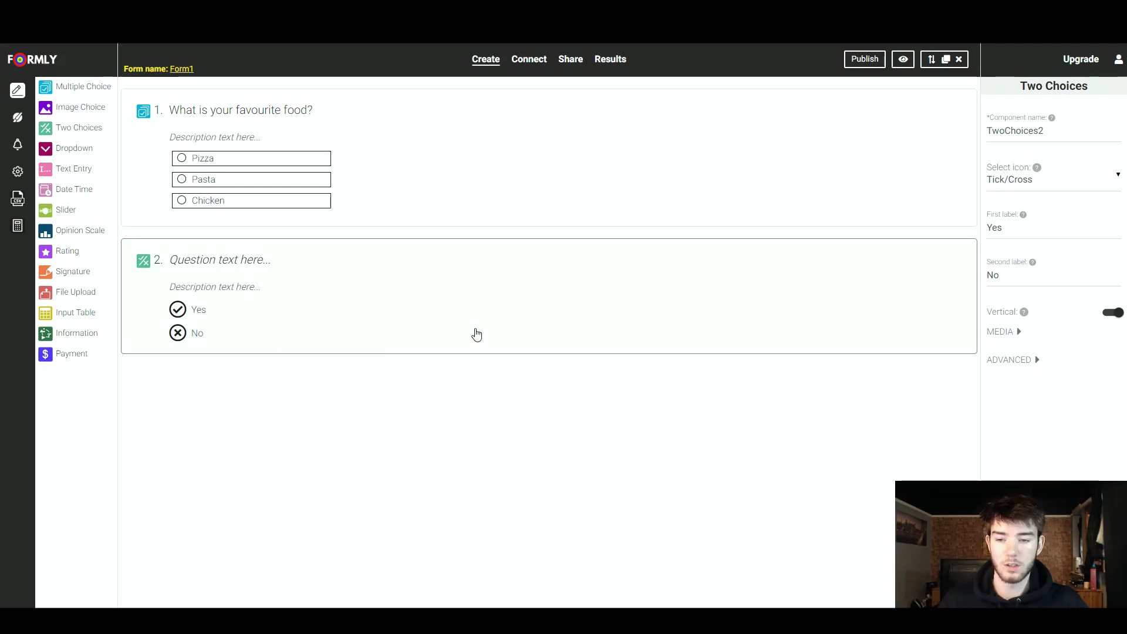
type("Do you like pizza?")
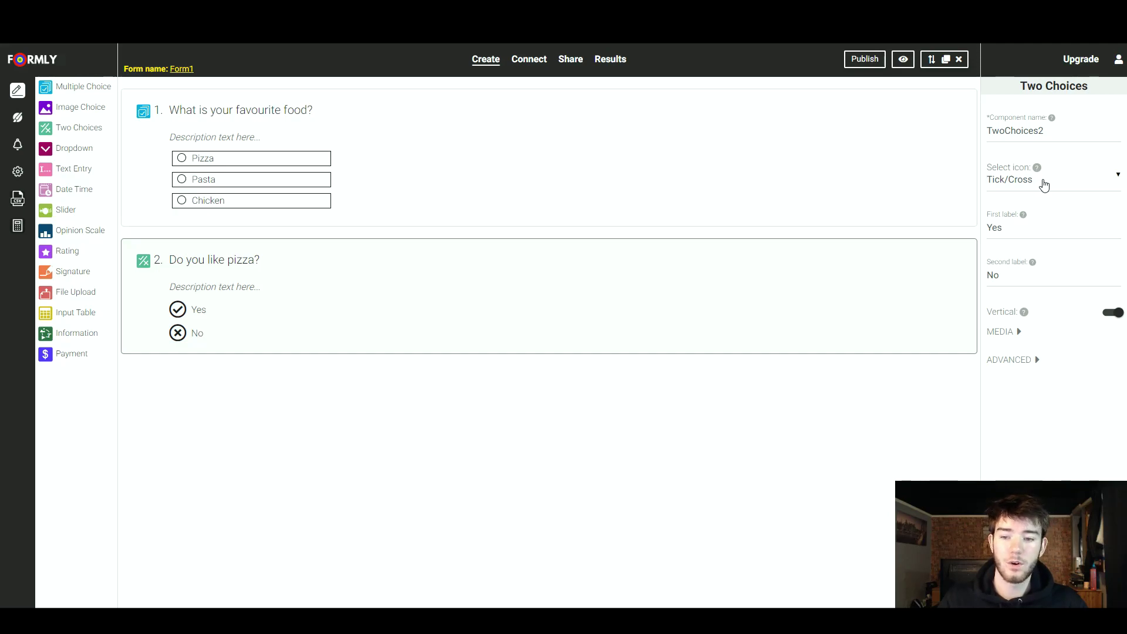
left_click(1044, 186)
left_click(1055, 192)
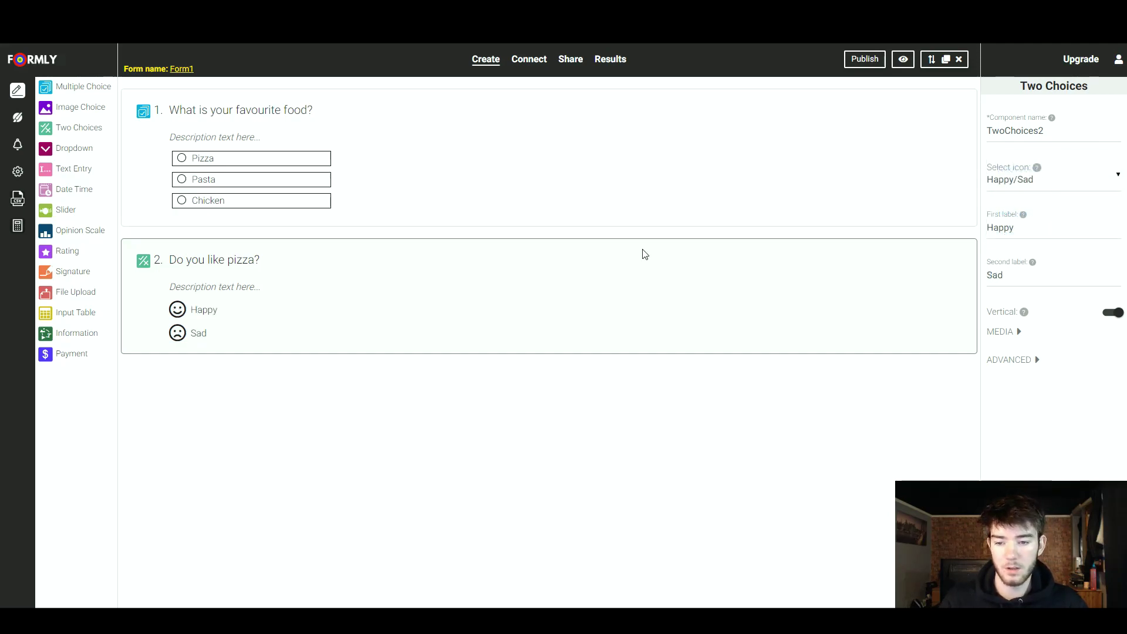
left_click(1033, 179)
left_click(1033, 206)
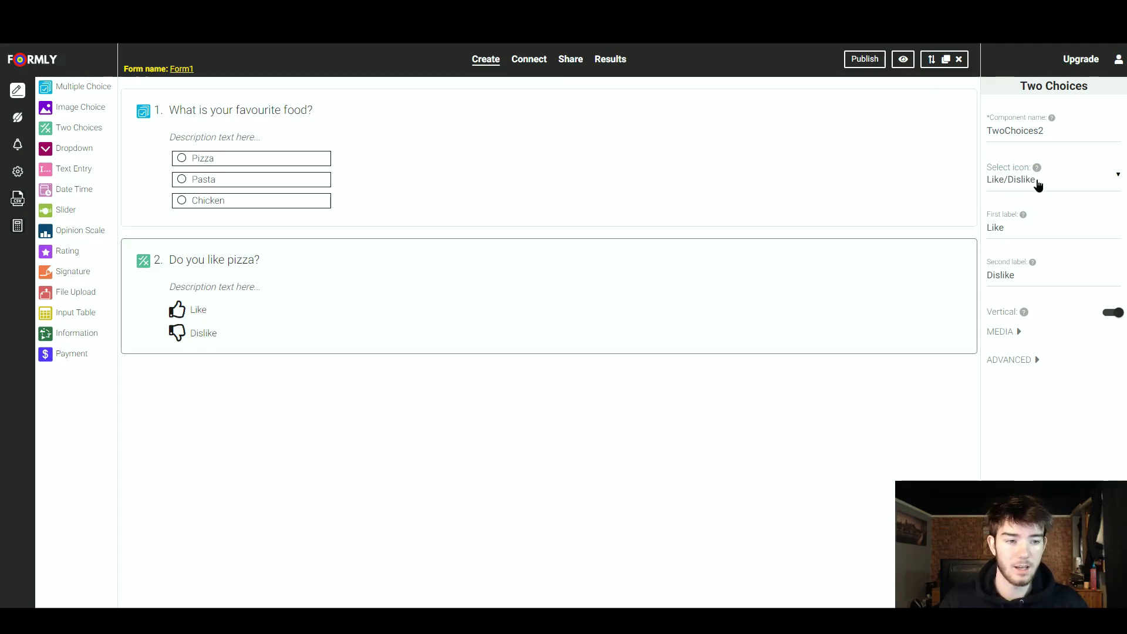
left_click(1038, 184)
left_click(1039, 229)
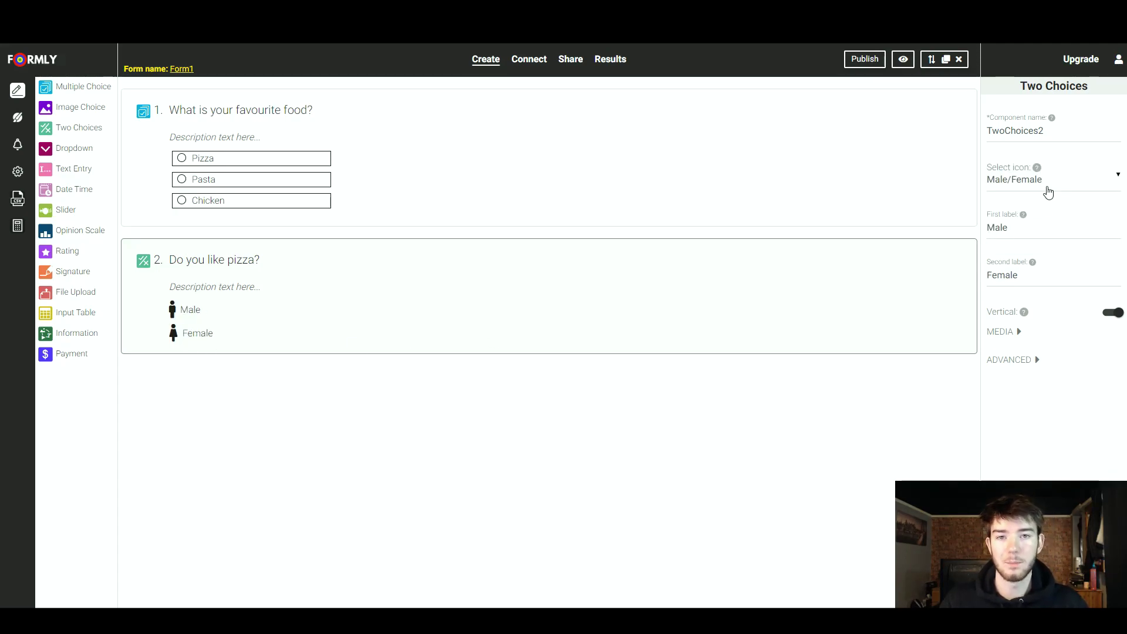
left_click(1047, 189)
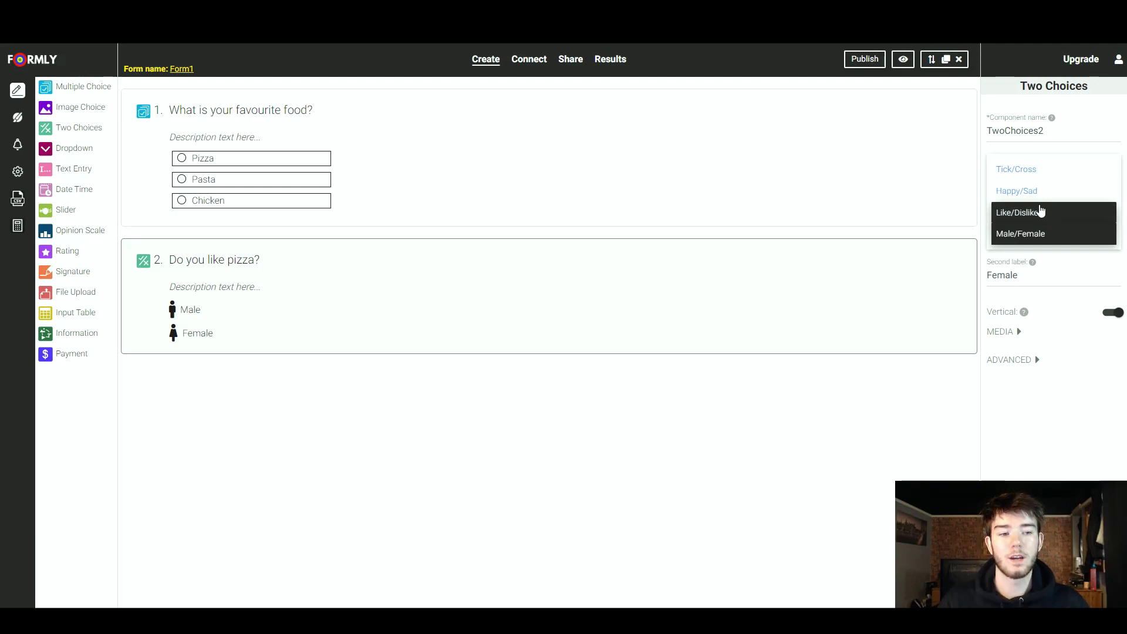
left_click(1040, 211)
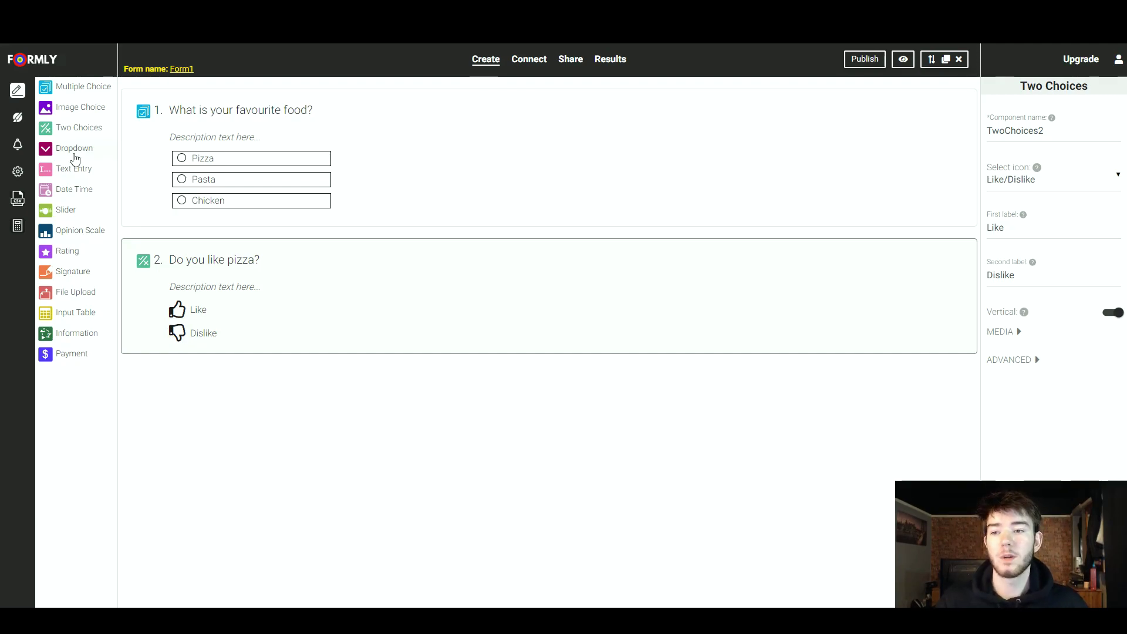
Step: Add a dropdown 'How many times do you eat pizza?' with Never, Once or twice, All the time
left_click(75, 156)
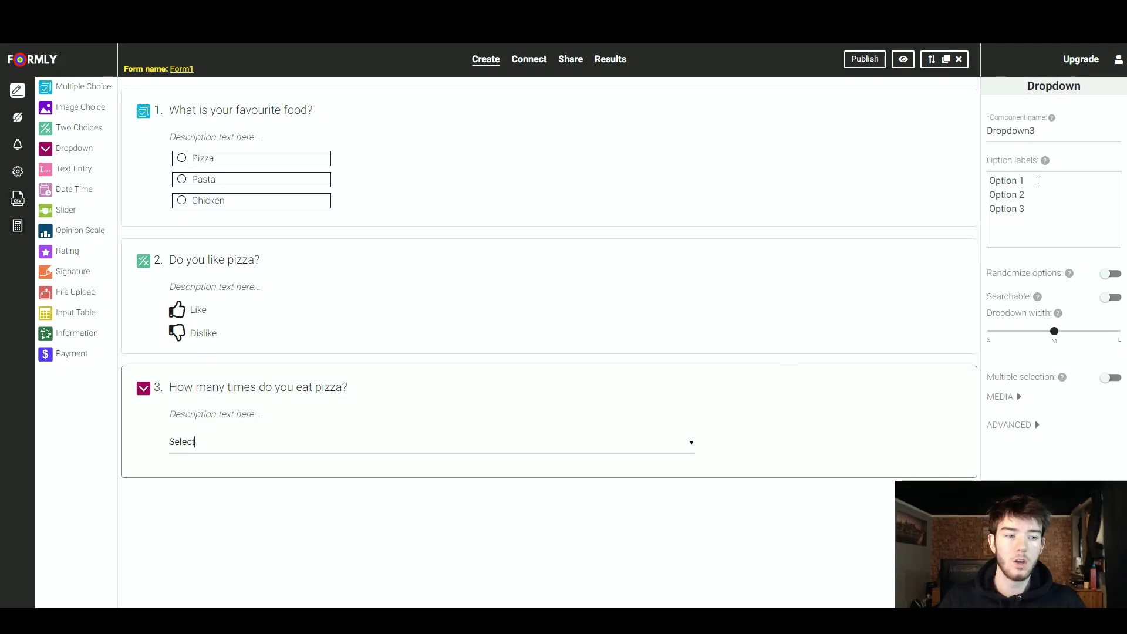
left_click_drag(1025, 181, 979, 189)
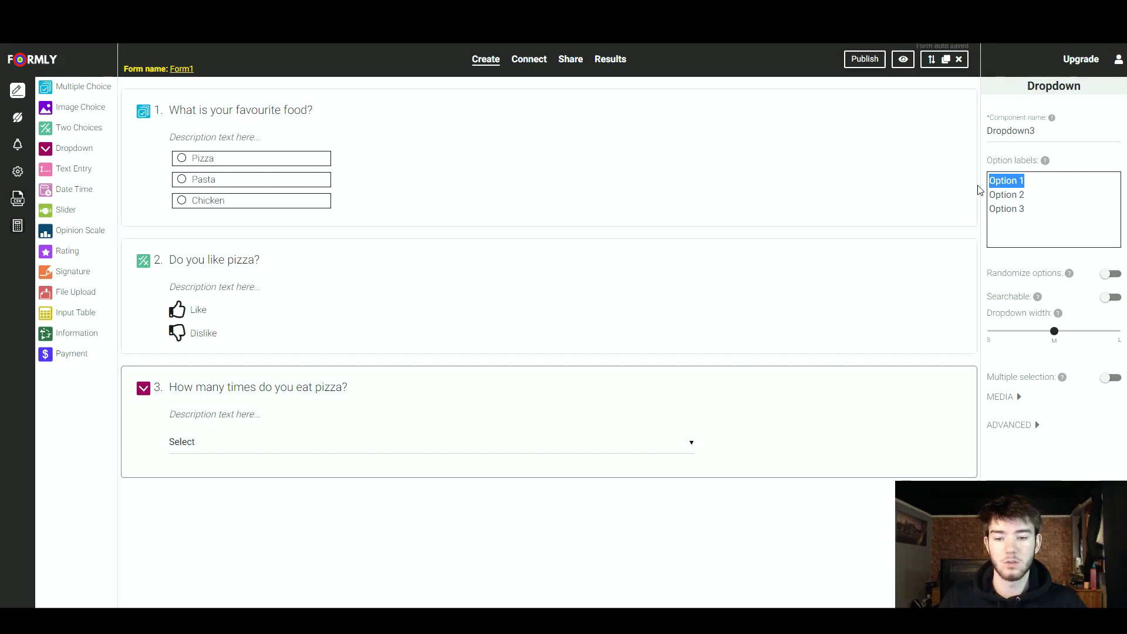
key("ctrl+a")
type("Never Once or twice All the time")
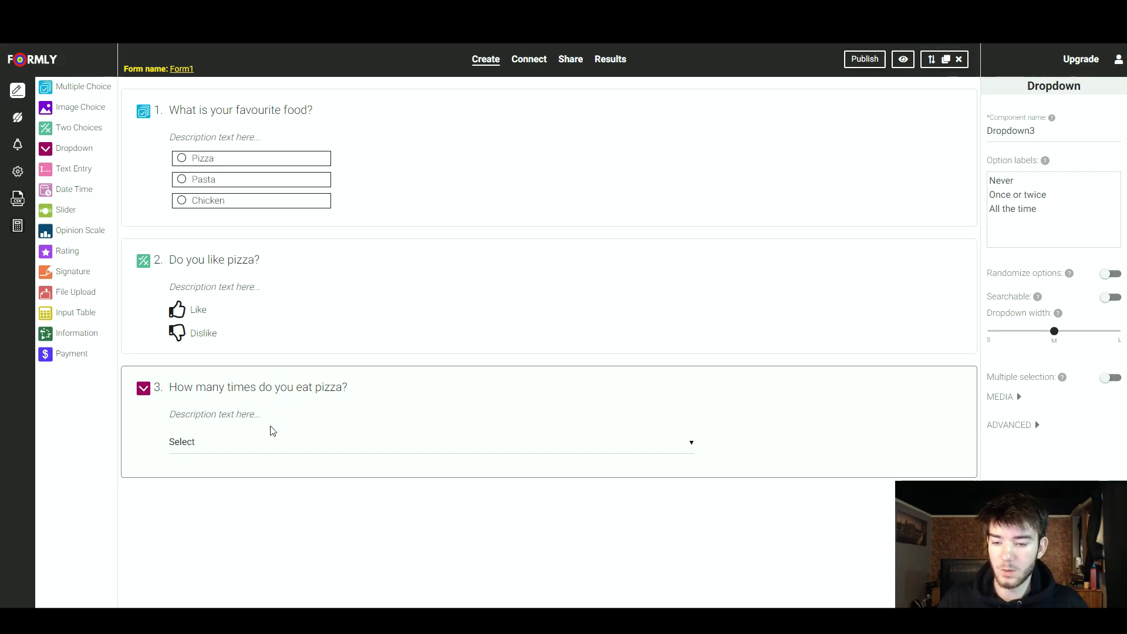
left_click(267, 451)
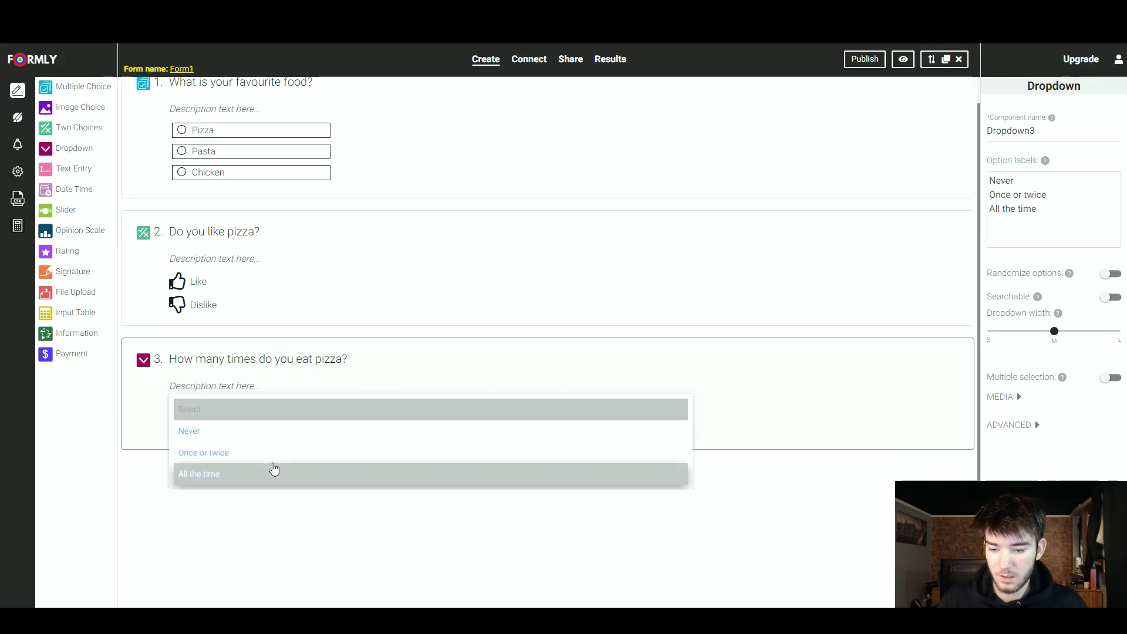
scroll(282, 458, "down", 1)
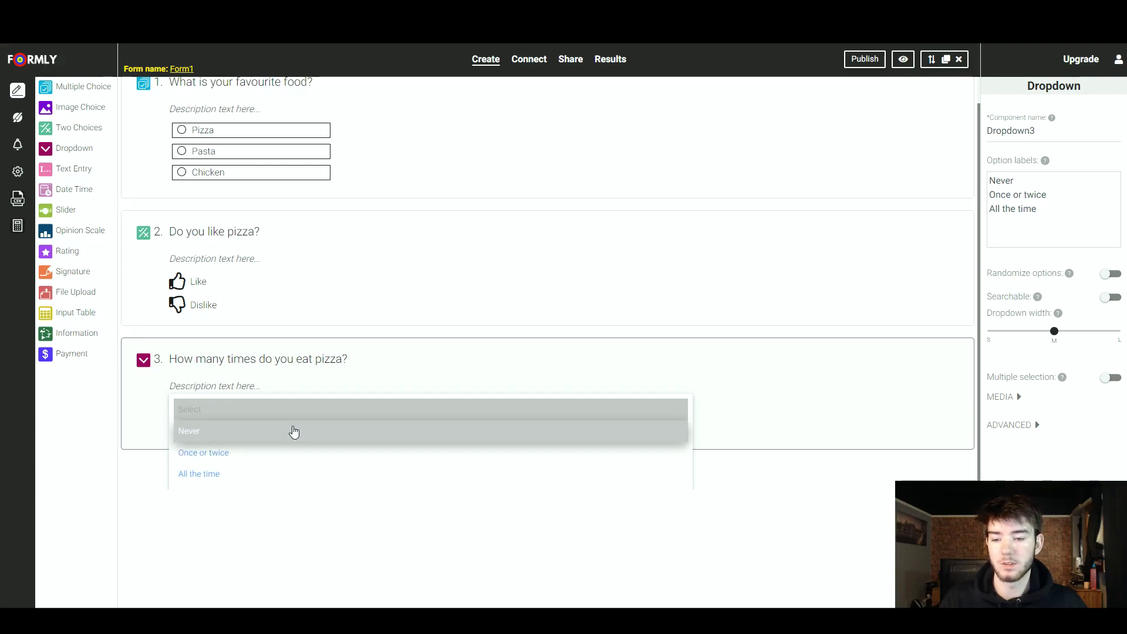
left_click(327, 410)
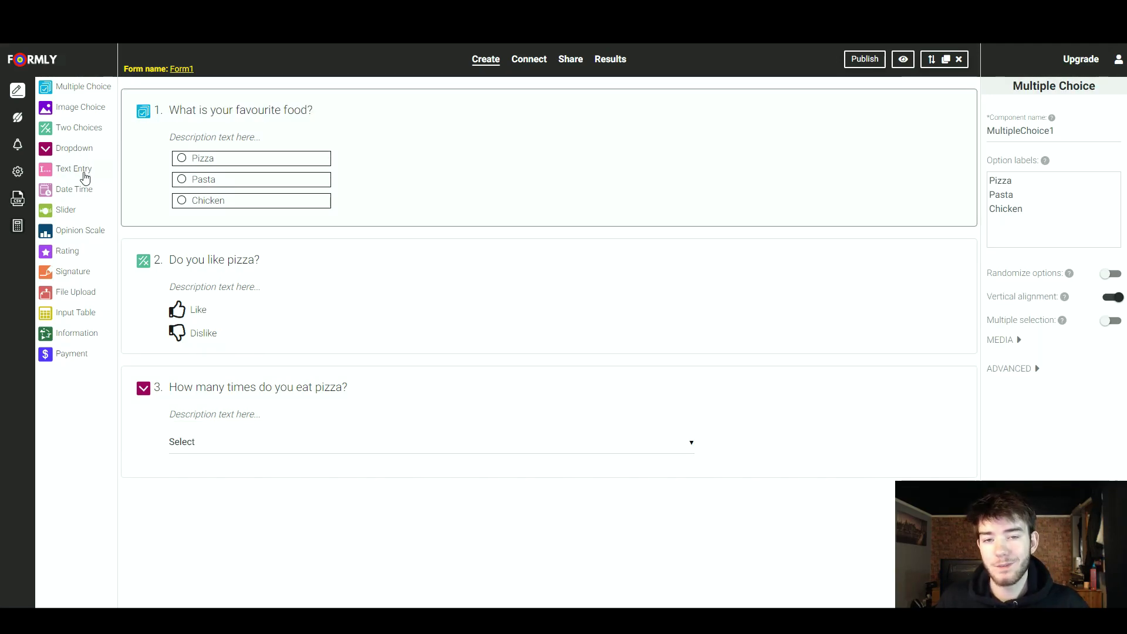
Step: Add a Text Entry question titled 'What is your favourite topping?'
left_click(84, 175)
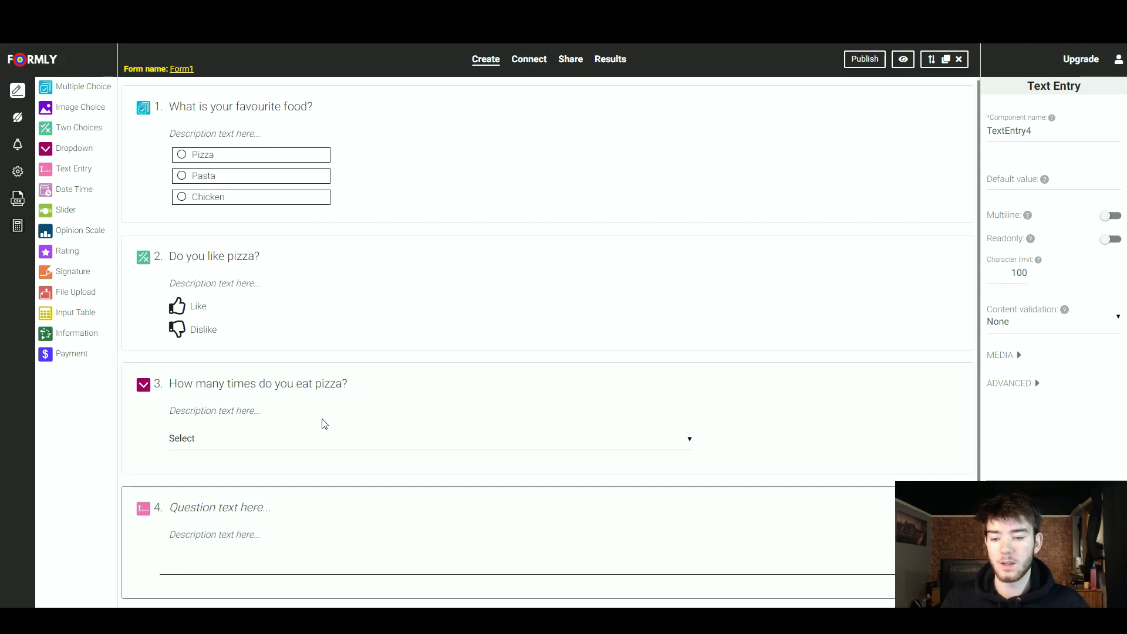
left_click(286, 511)
type("What is your favourite topping?")
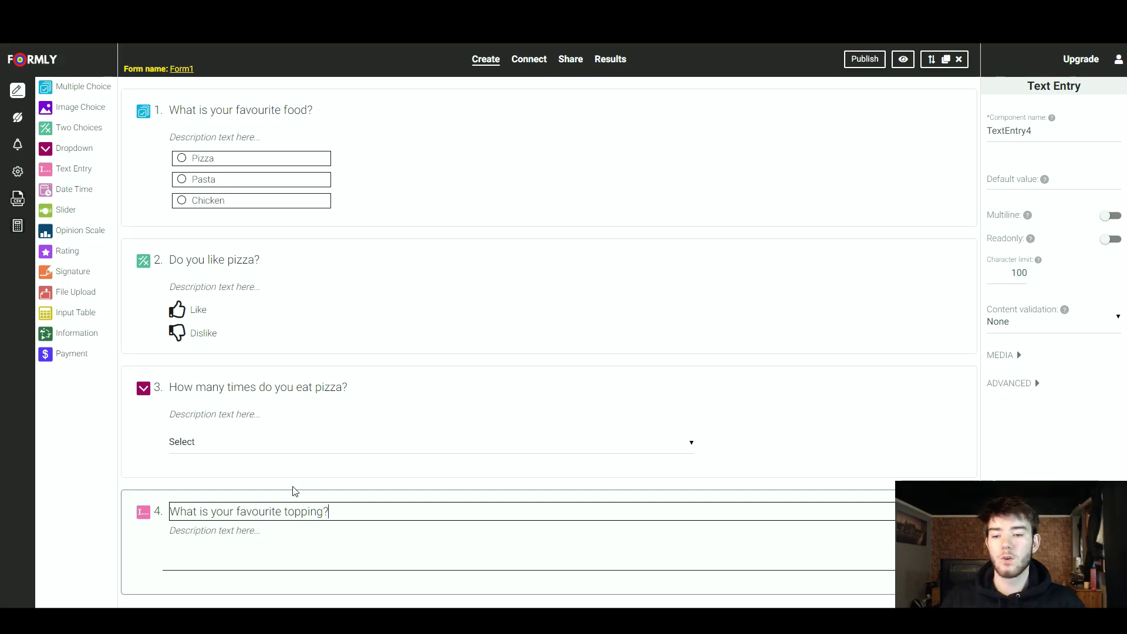
left_click(259, 558)
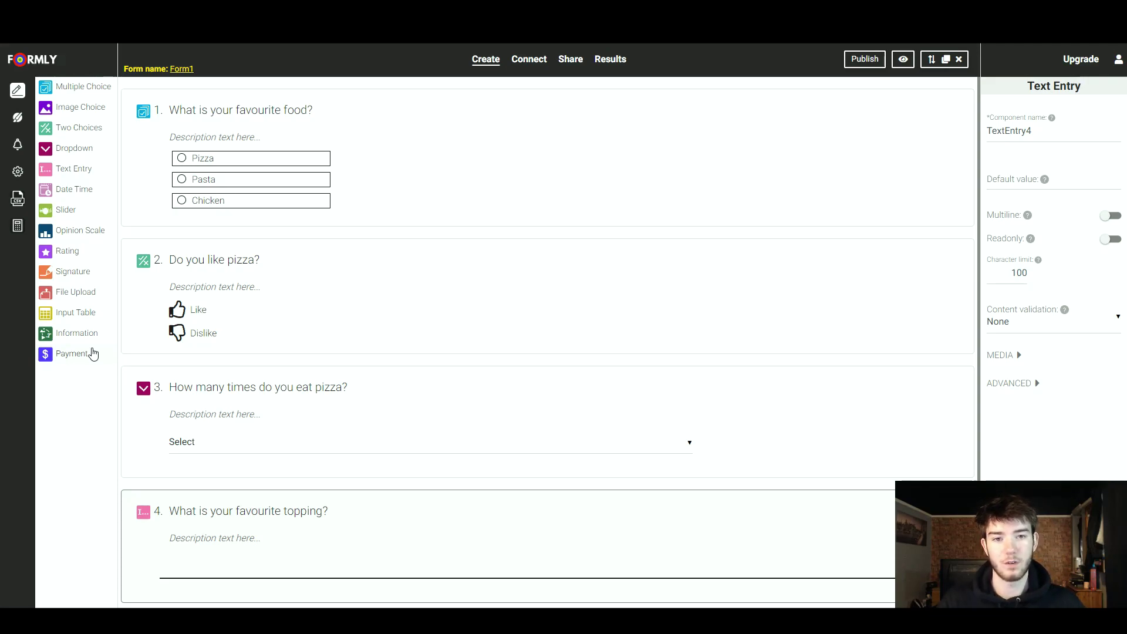
Step: Add a Signature question worded 'Sign your signature' at the end of Form1
left_click(72, 271)
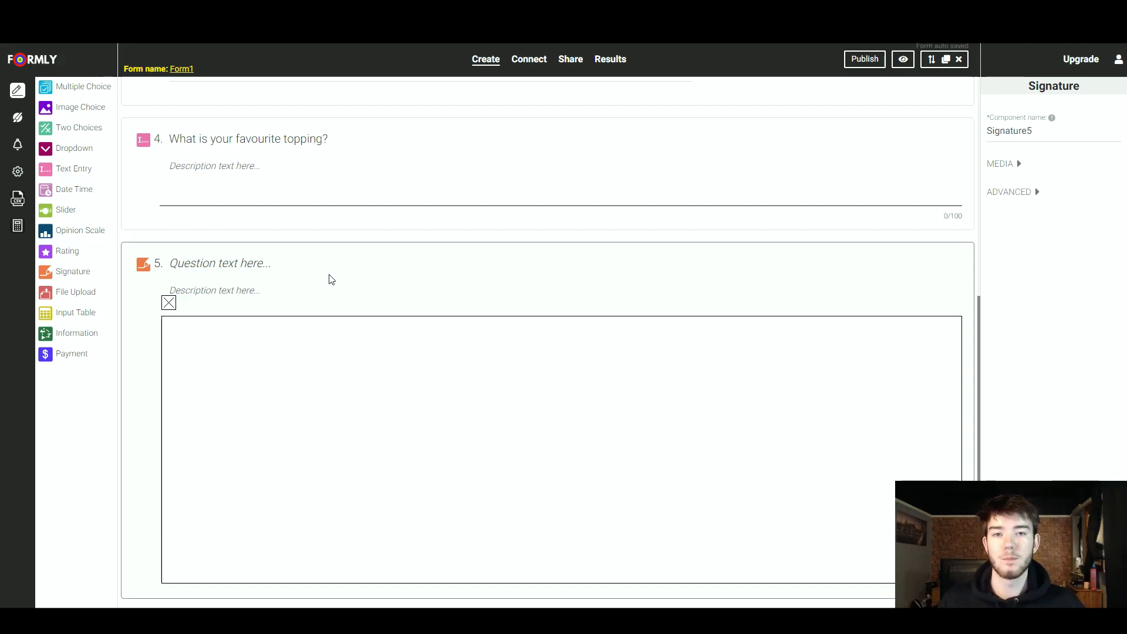
type("Sign your signature")
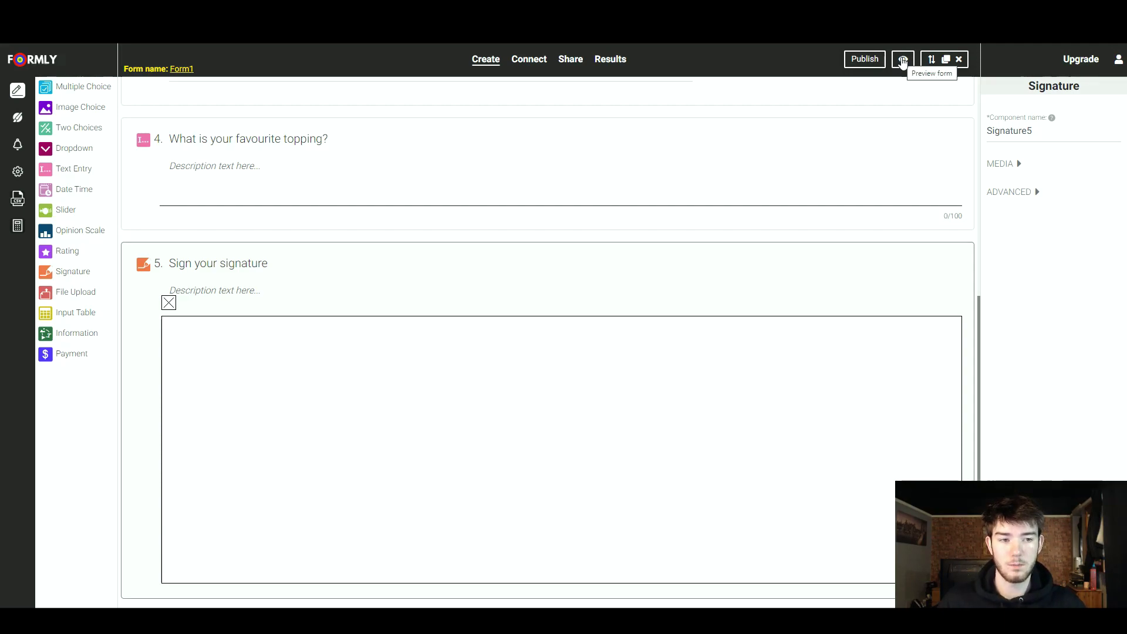
Step: Preview the form, answering Pizza, Like, Once or twice, Cheese, and drawing a test signature
left_click(903, 60)
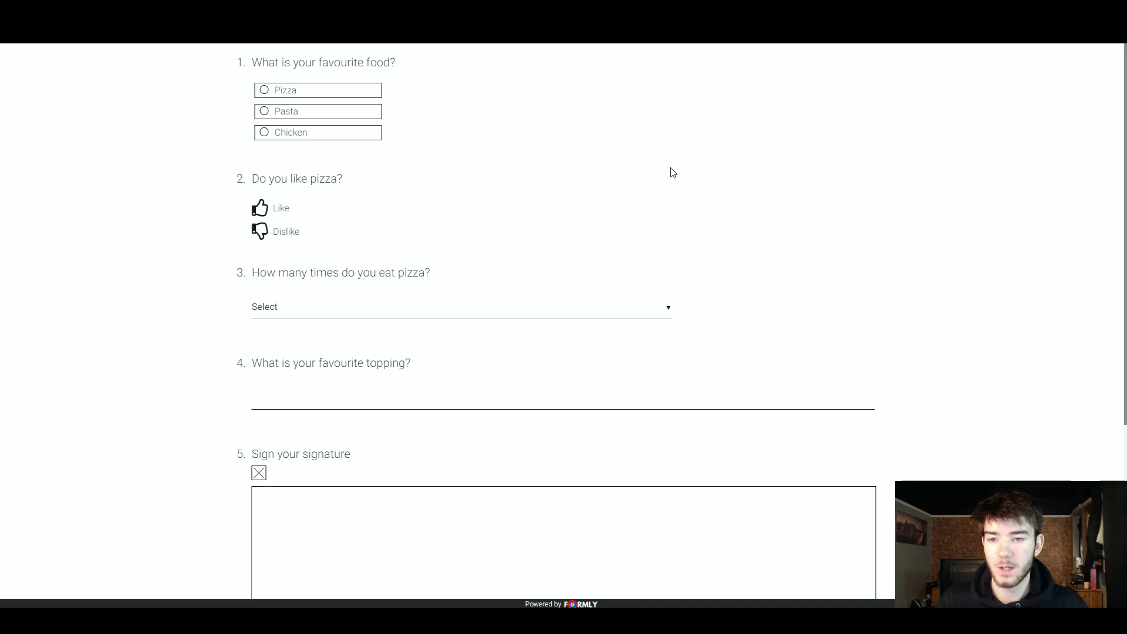
left_click(308, 94)
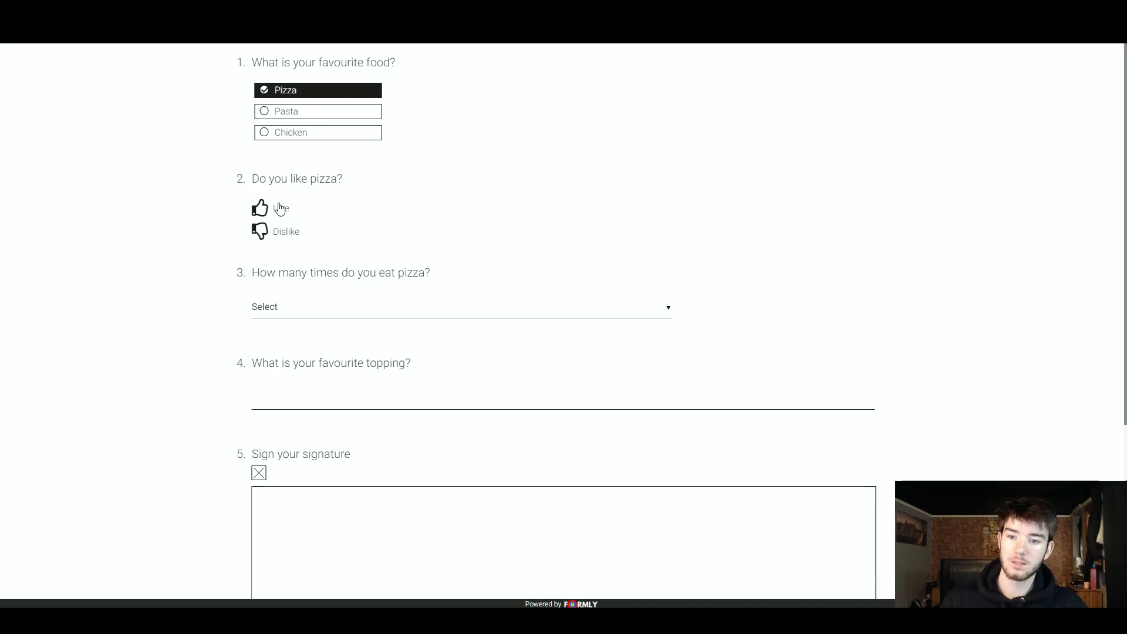
left_click(262, 209)
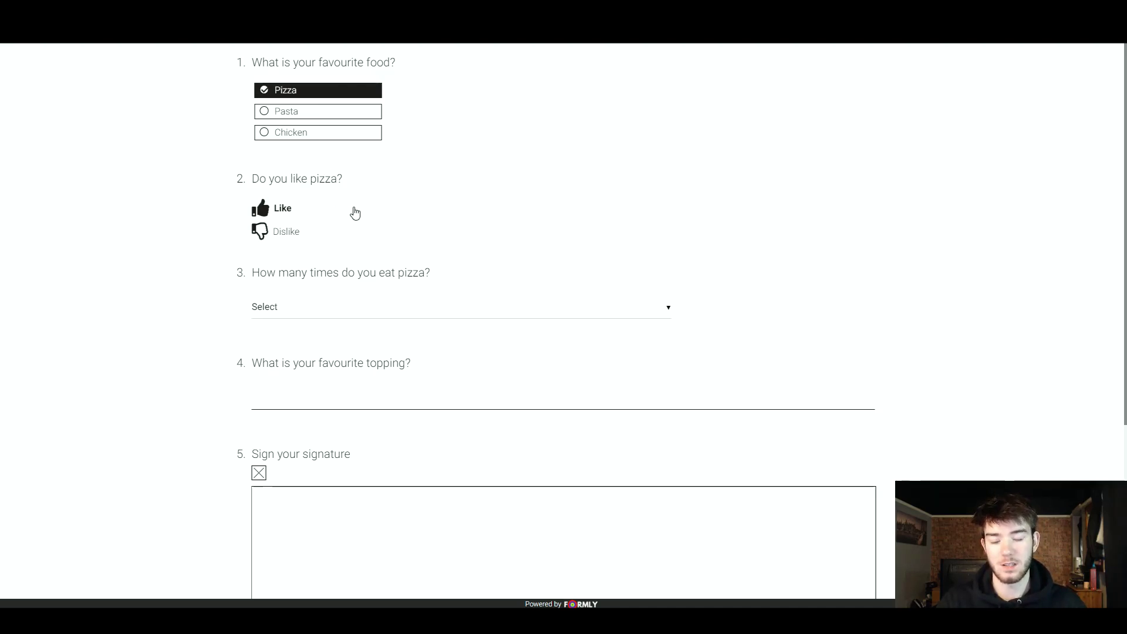
left_click(335, 306)
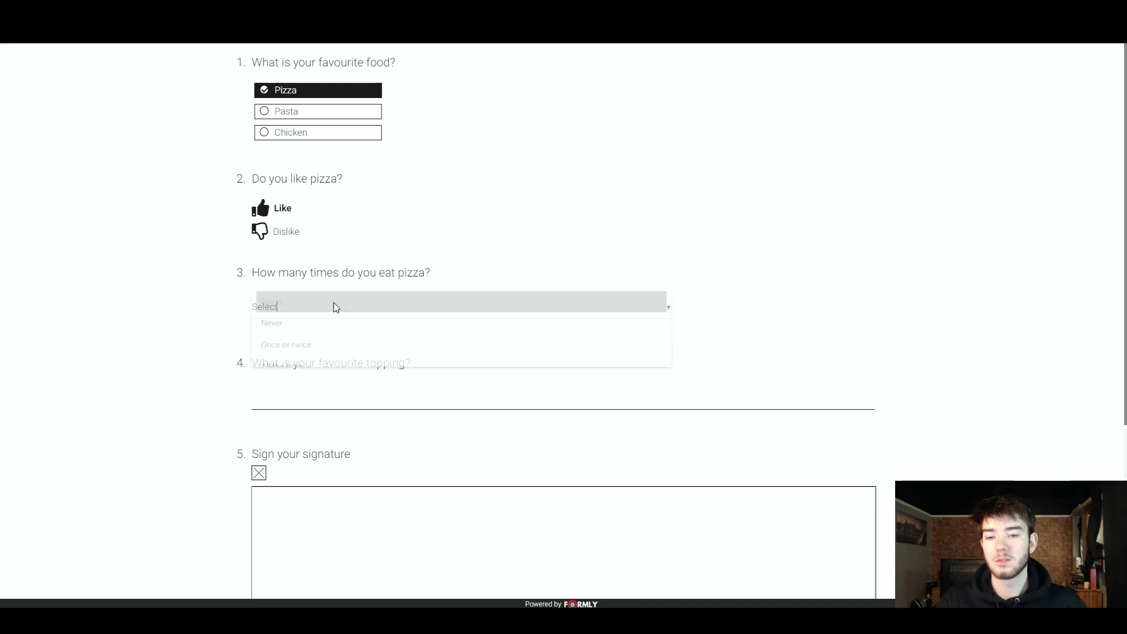
left_click(331, 346)
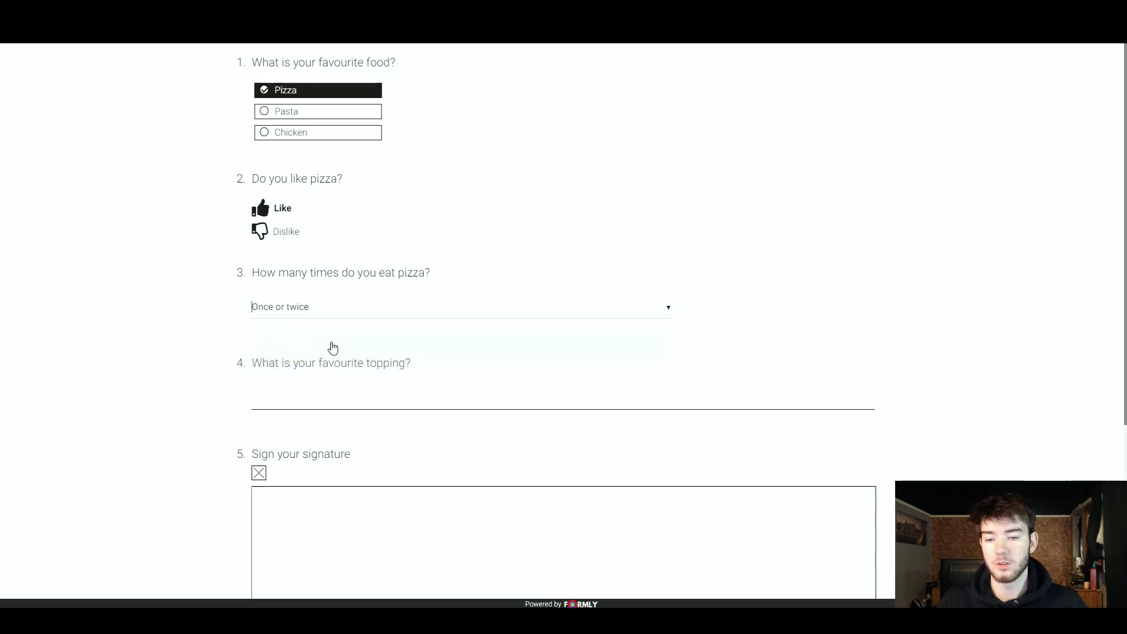
left_click(338, 400)
type("Cheese")
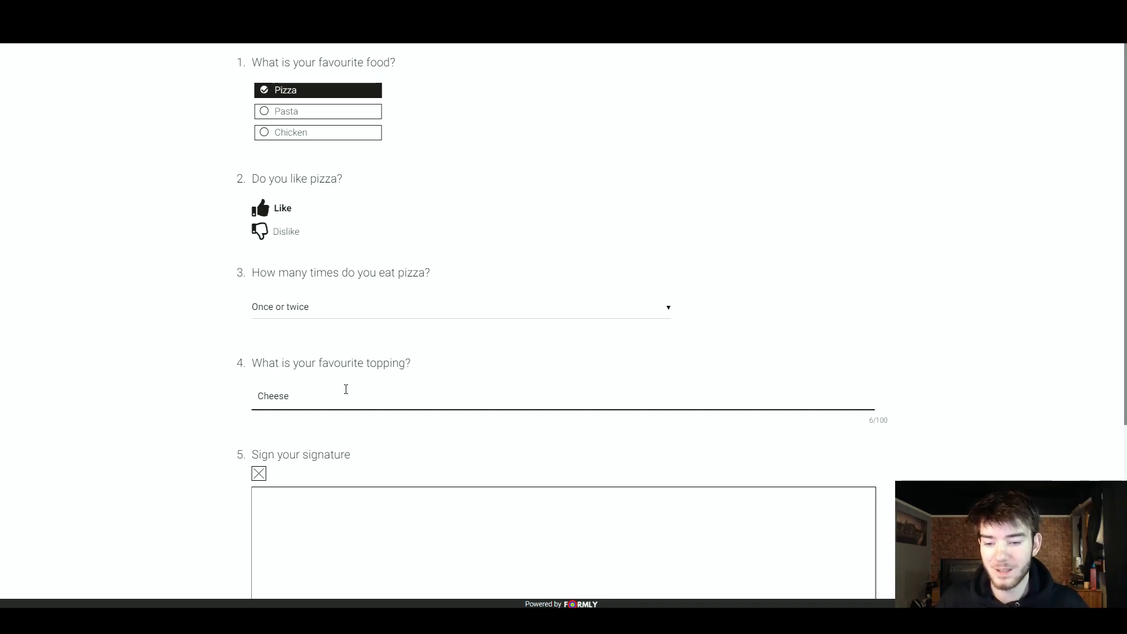
scroll(346, 389, "down", 5)
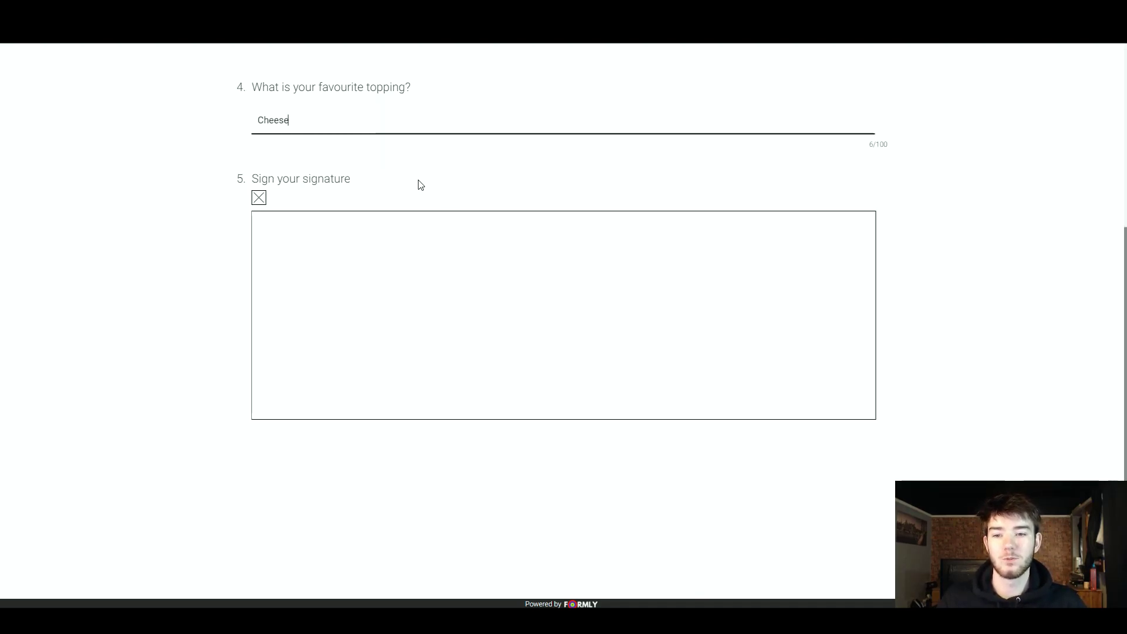
left_click_drag(314, 249, 769, 283)
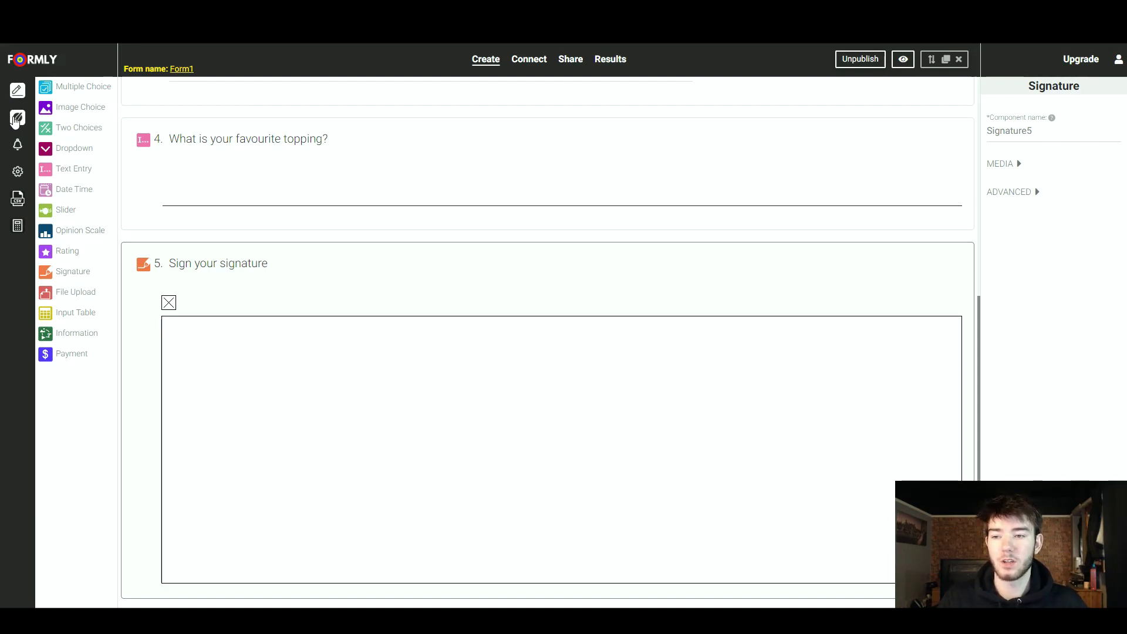
Step: Review Form1's theme and general settings panels, then go to its Results
left_click(16, 120)
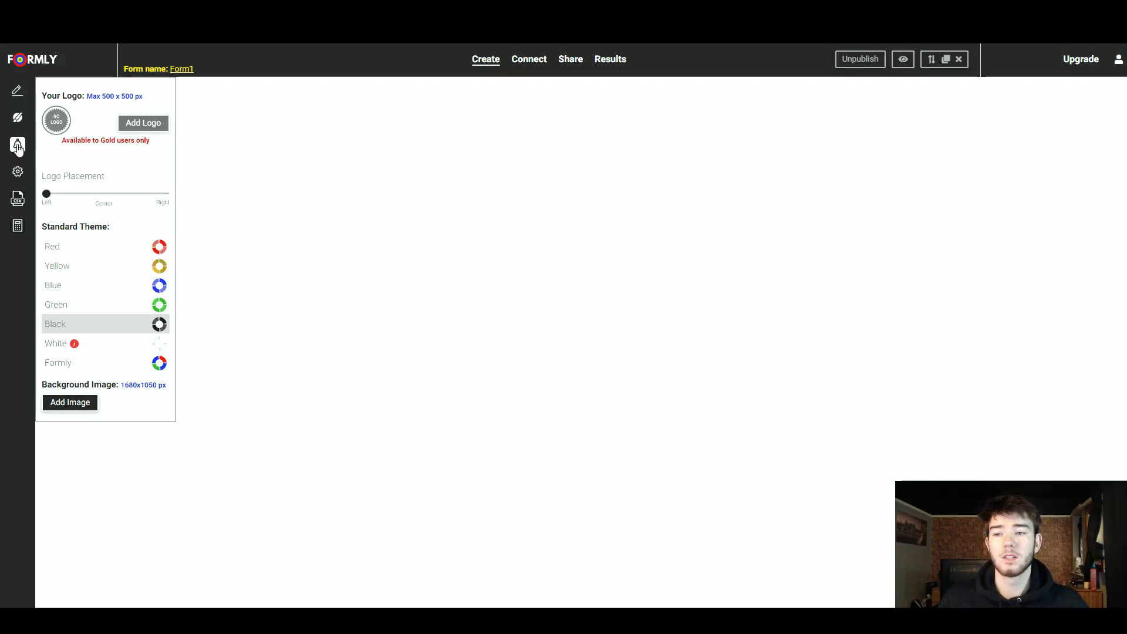
left_click(17, 172)
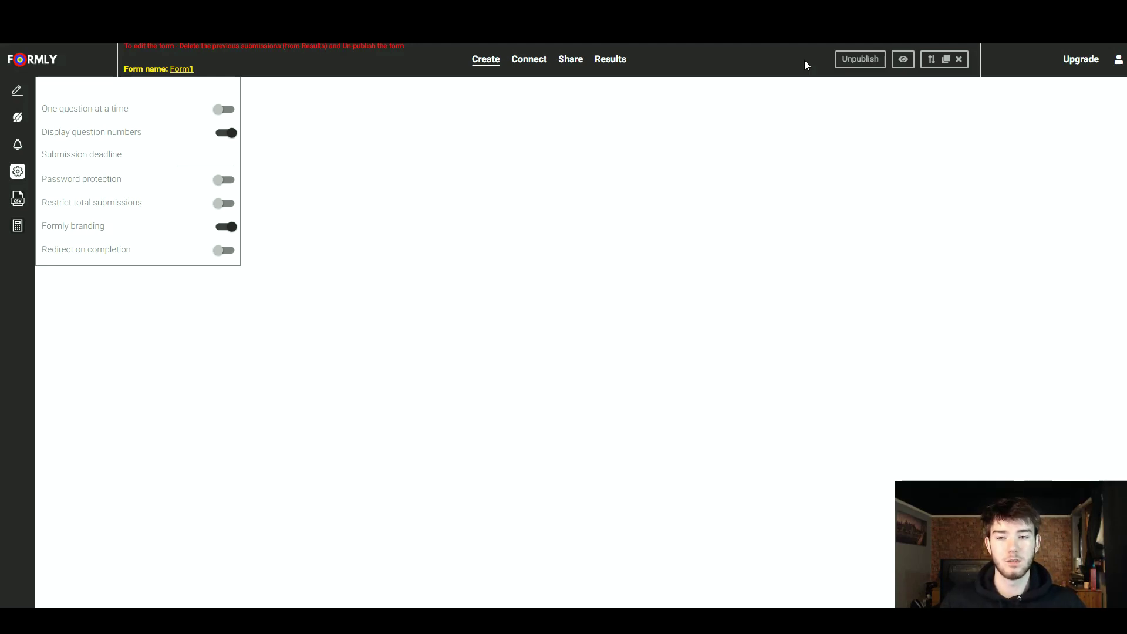
left_click(617, 64)
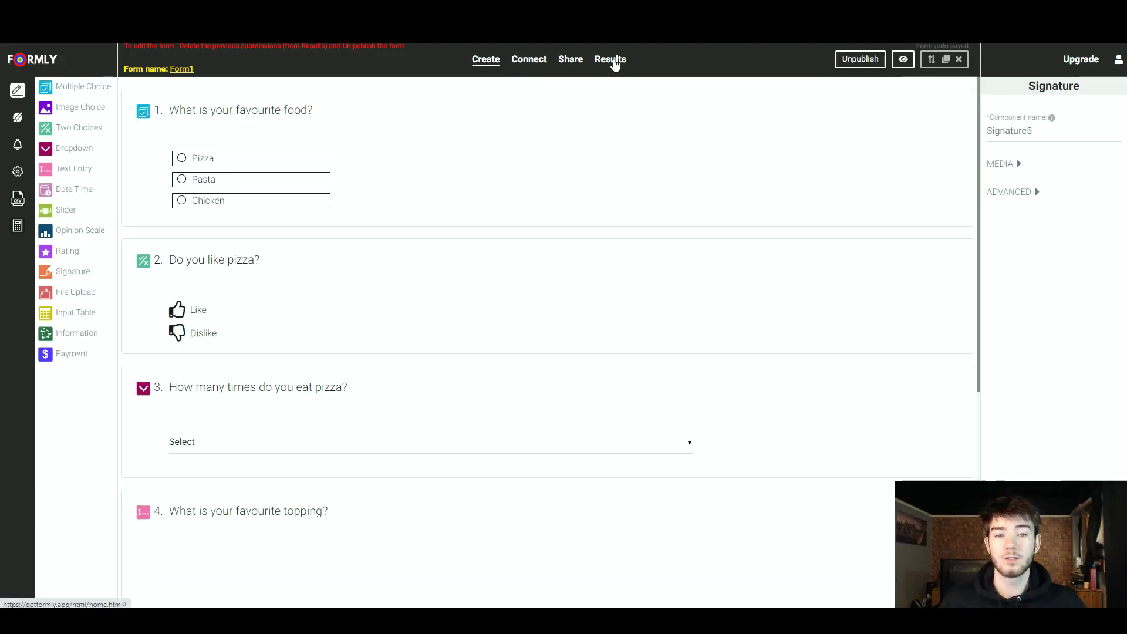